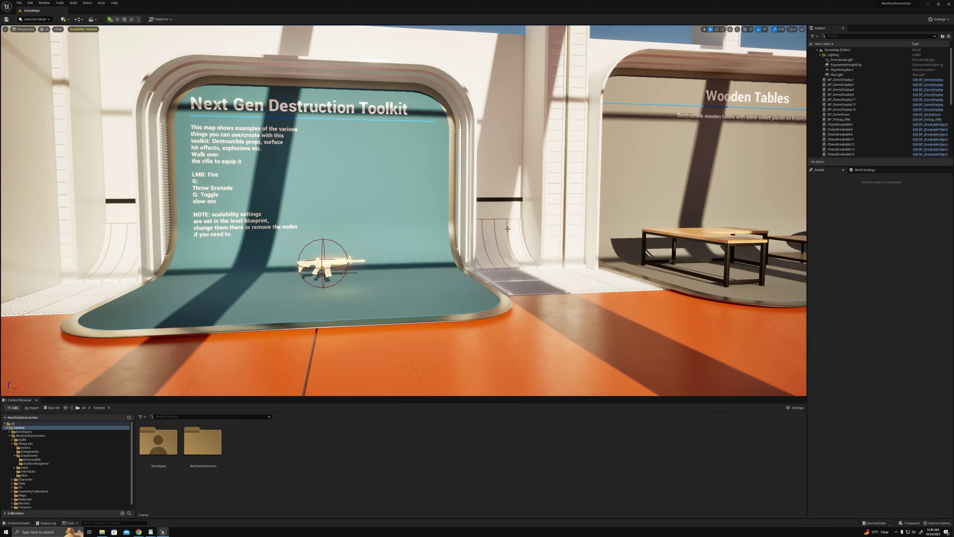
- Select the L-shaped wooden desk in the Wooden Tables display and open its DA_Desk_Wood data asset
right_click_drag(551, 238, 621, 172)
key("w")
key("s")
right_click_drag(340, 216, 434, 235)
left_click(435, 235)
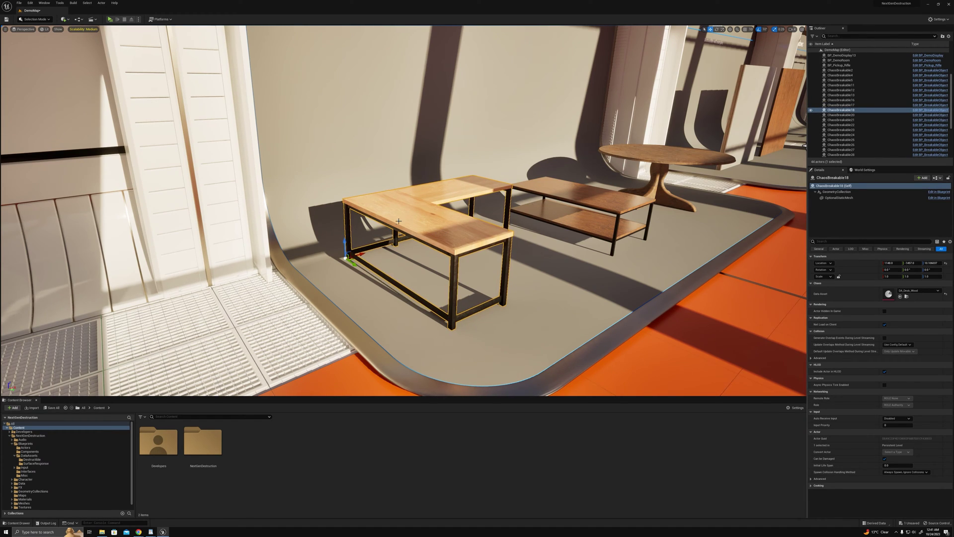
double_click(889, 293)
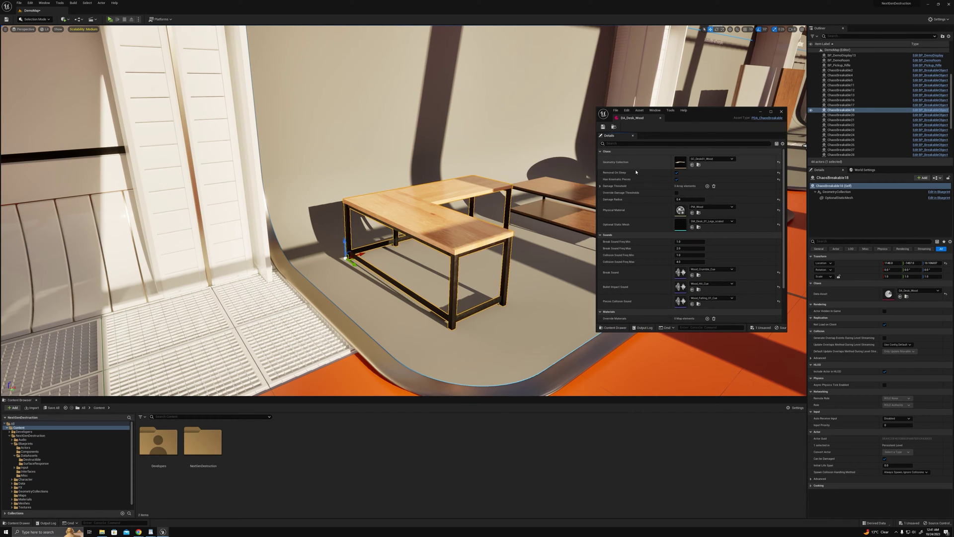
- Review the desk data asset's Chaos, sound, material and VFX settings, and close it
scroll(641, 199, "down", 3)
scroll(686, 258, "up", 3)
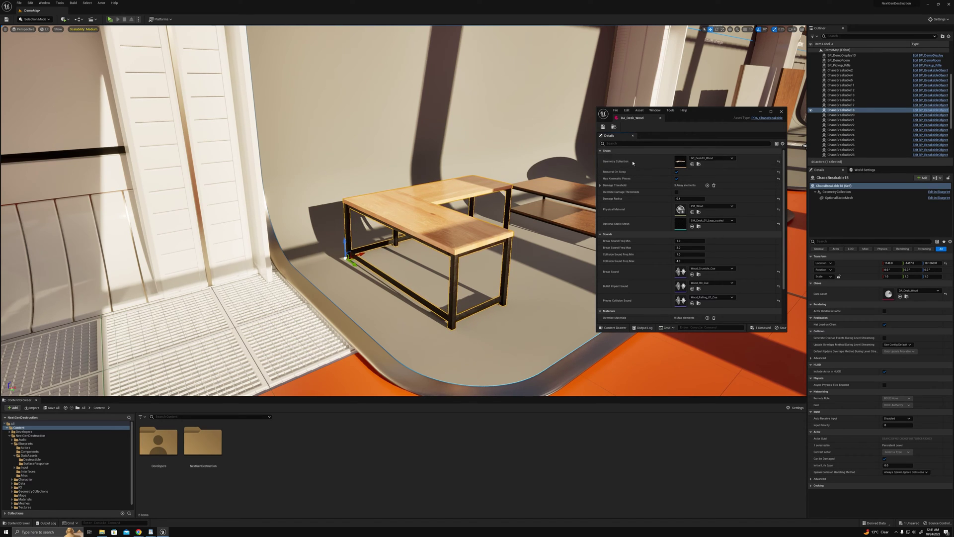
scroll(642, 298, "down", 2)
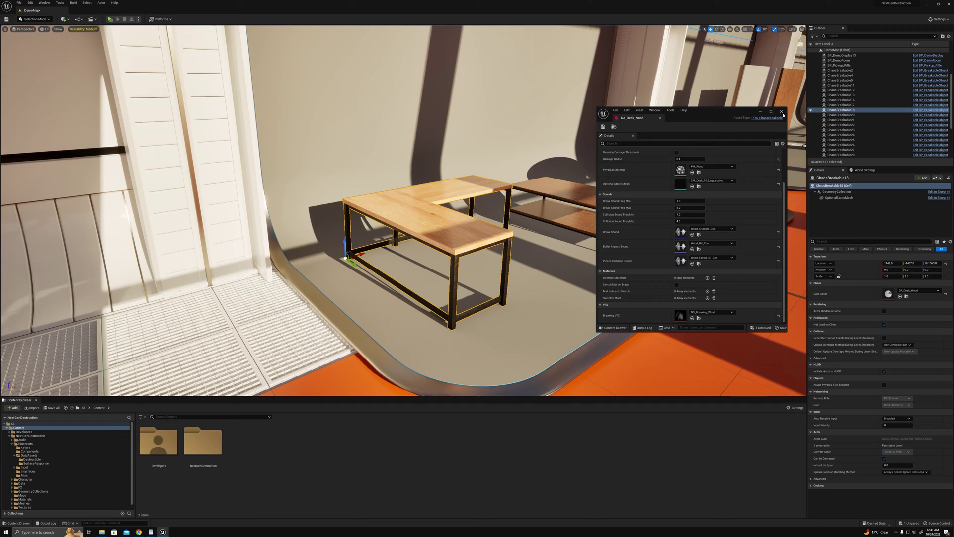
scroll(725, 164, "up", 3)
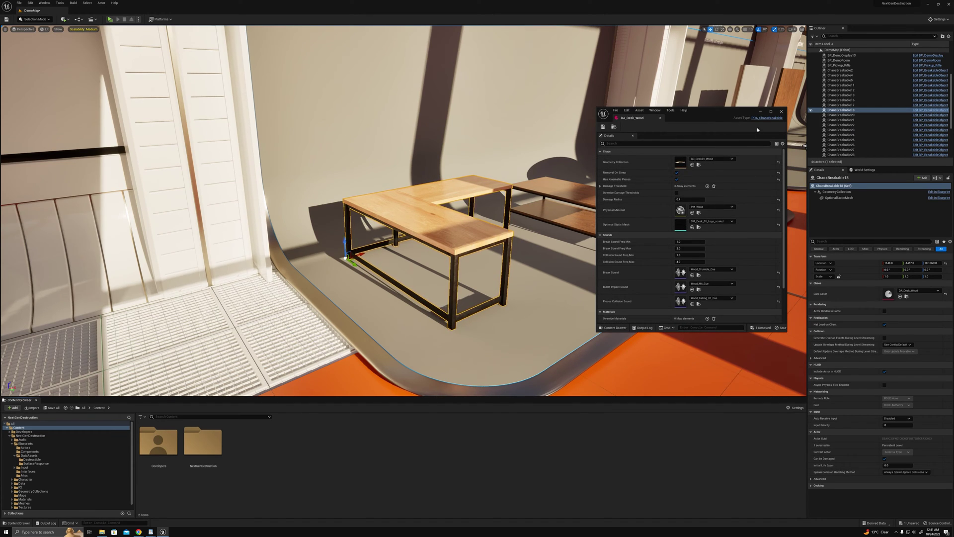
left_click(780, 112)
key("s")
right_click_drag(455, 173, 430, 143)
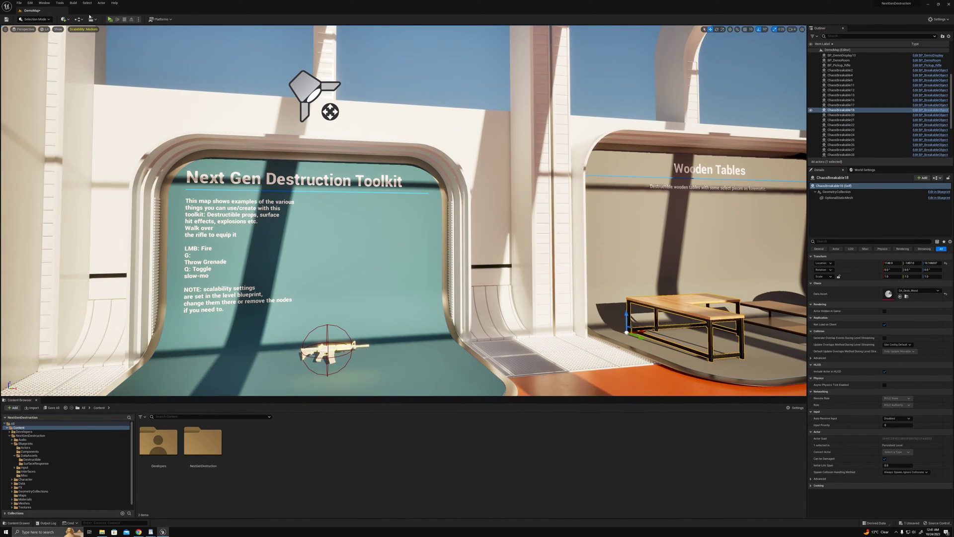
- Open Quixel Bridge and add the local Megascans asset Modular Building Wall to the project at medium quality
left_click(64, 3)
mouse_move(44, 2)
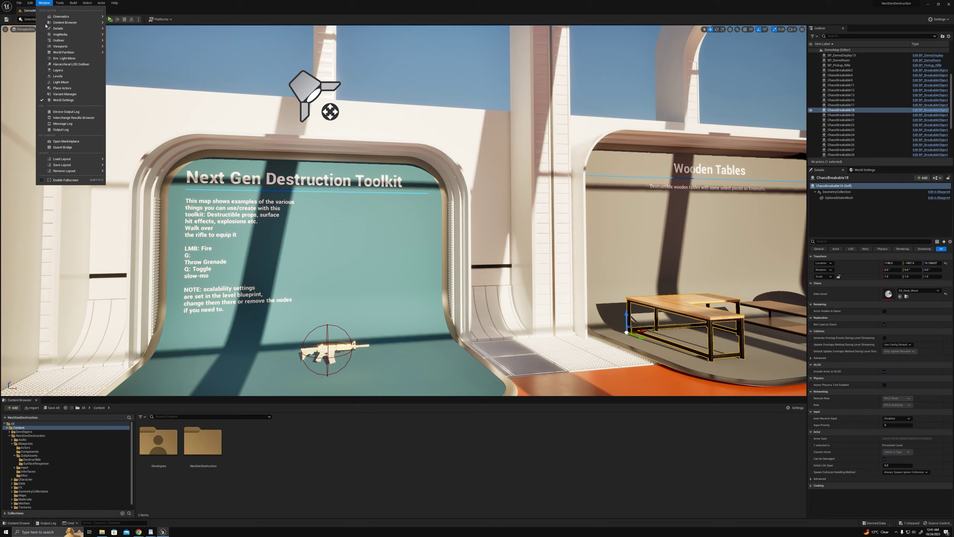
left_click(90, 149)
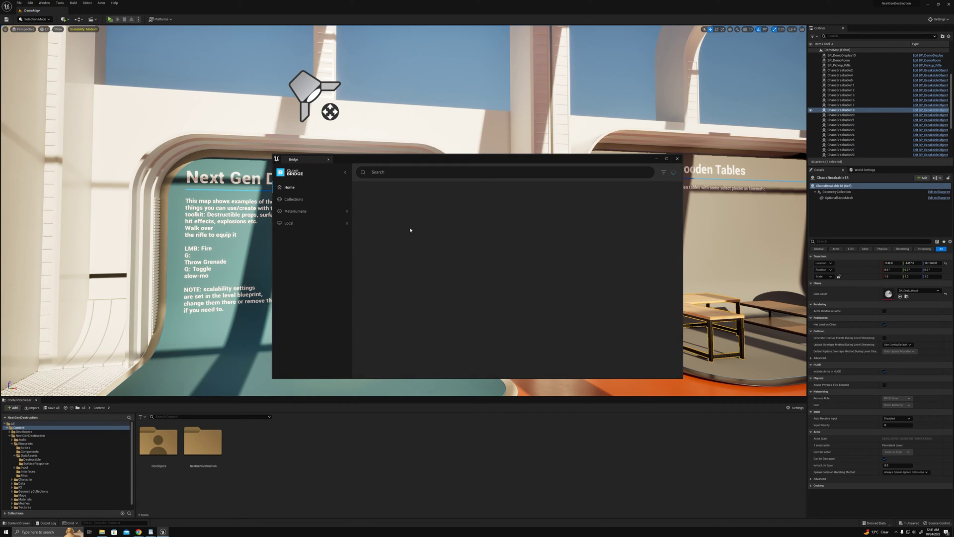
left_click(294, 236)
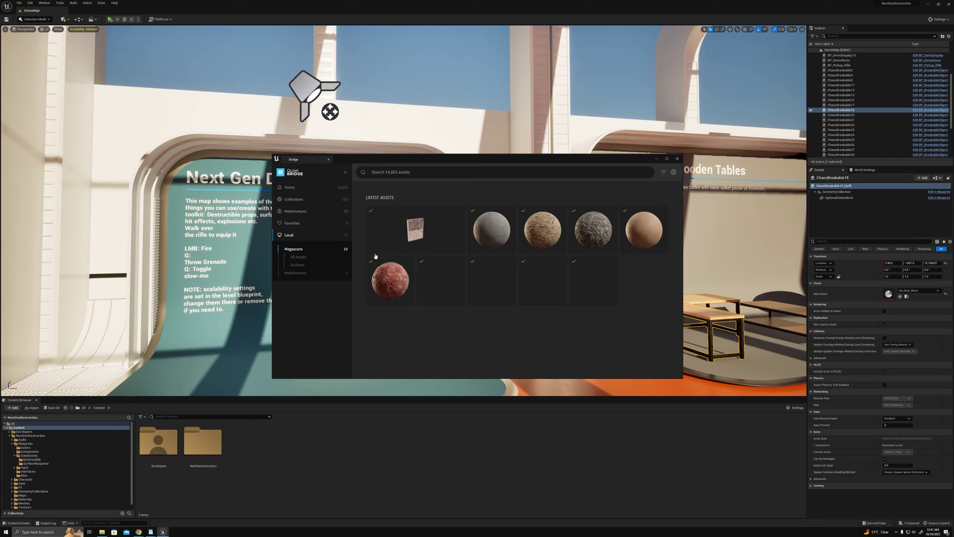
left_click(460, 211)
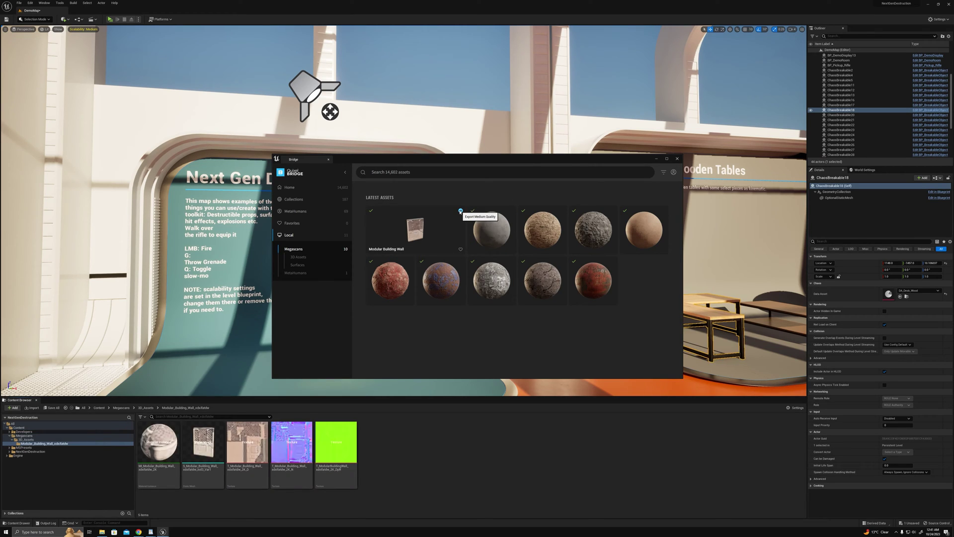
left_click(453, 221)
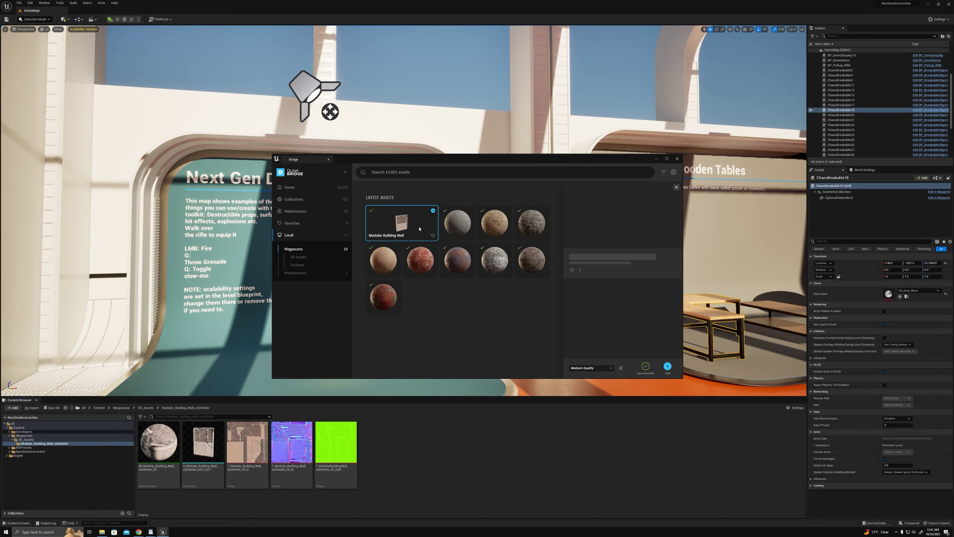
- Add the Rough Plaster Wall surface to the project from the local Megascans assets and close Bridge
left_click(532, 222)
left_click(545, 210)
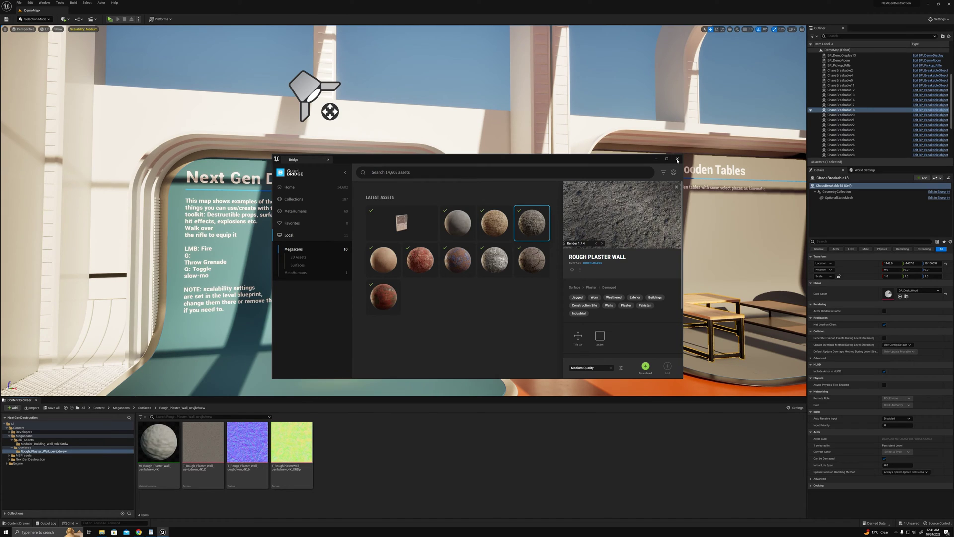
left_click(678, 159)
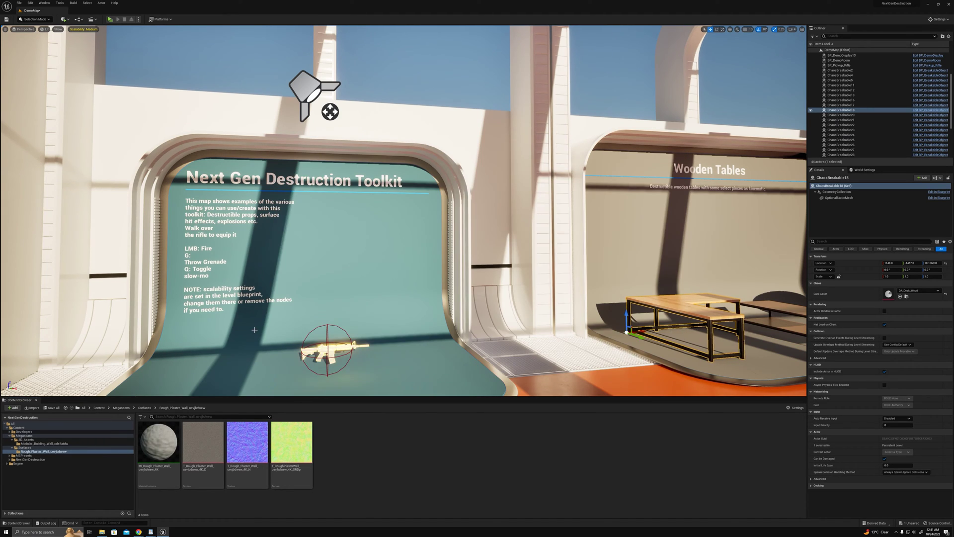
- Place the Modular Building Wall mesh from the Megascans 3D_Assets folder in the level beside the rifle
left_click(121, 408)
double_click(158, 441)
left_click(158, 441)
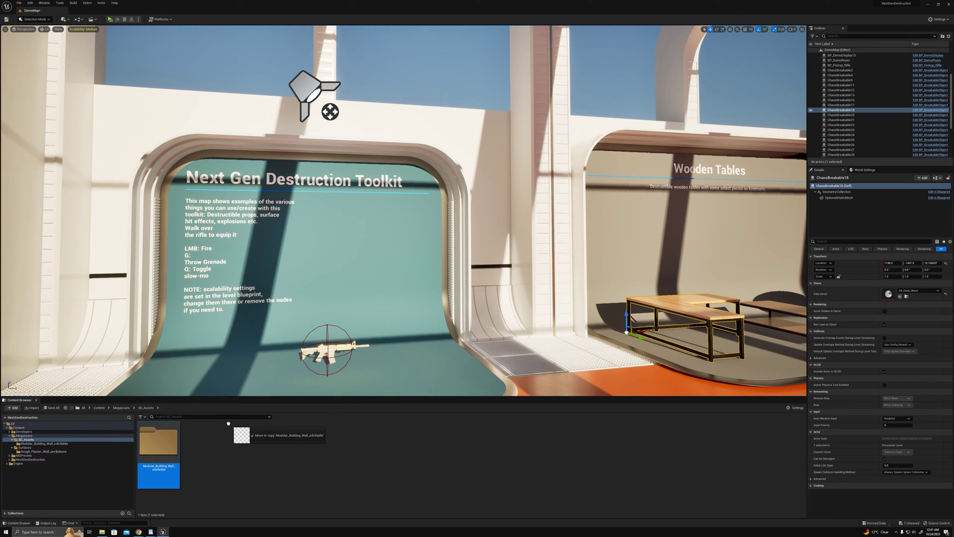
double_click(158, 442)
left_click_drag(211, 451, 438, 386)
key("f")
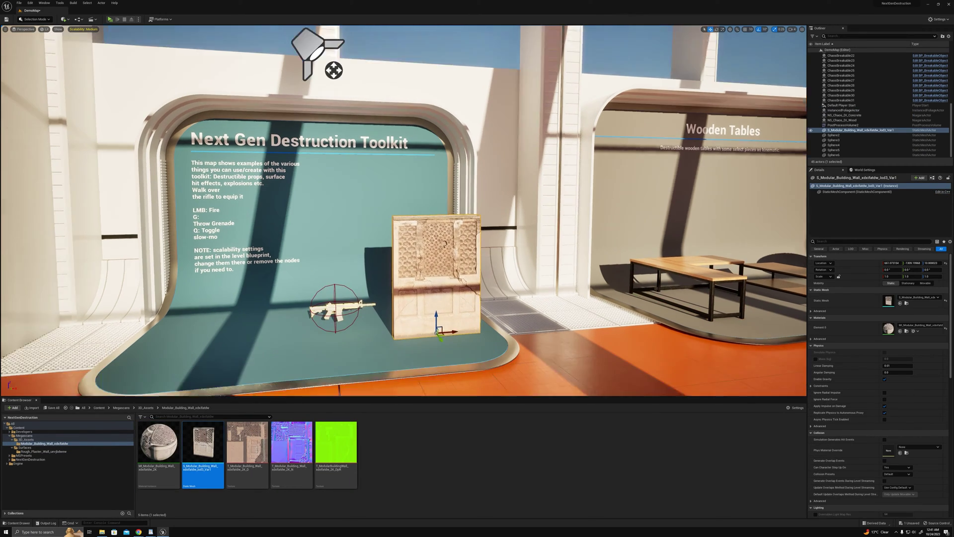
- Switch to Fracture mode and create a geometry collection named GC_MegascansWall from the wall in the Megascans folder
left_click(33, 18)
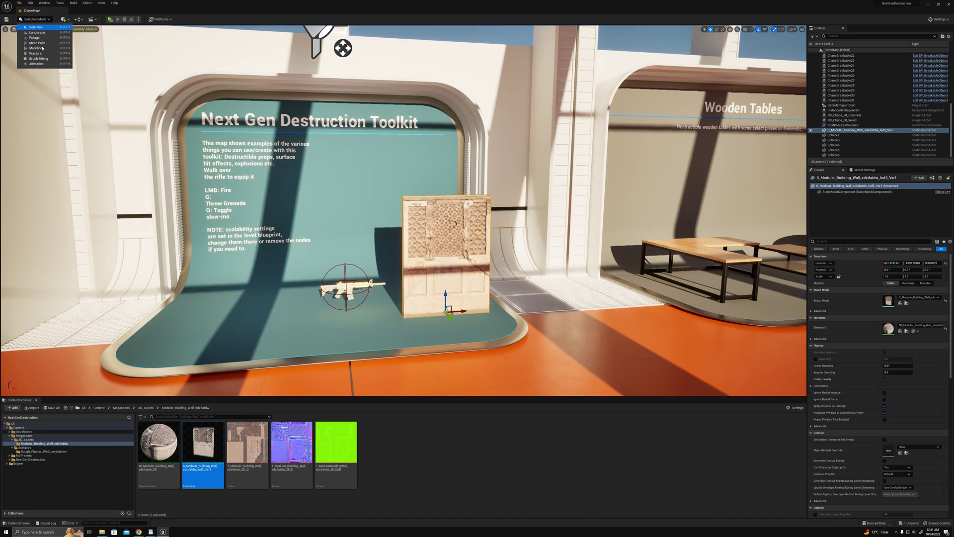
left_click(35, 50)
left_click(9, 39)
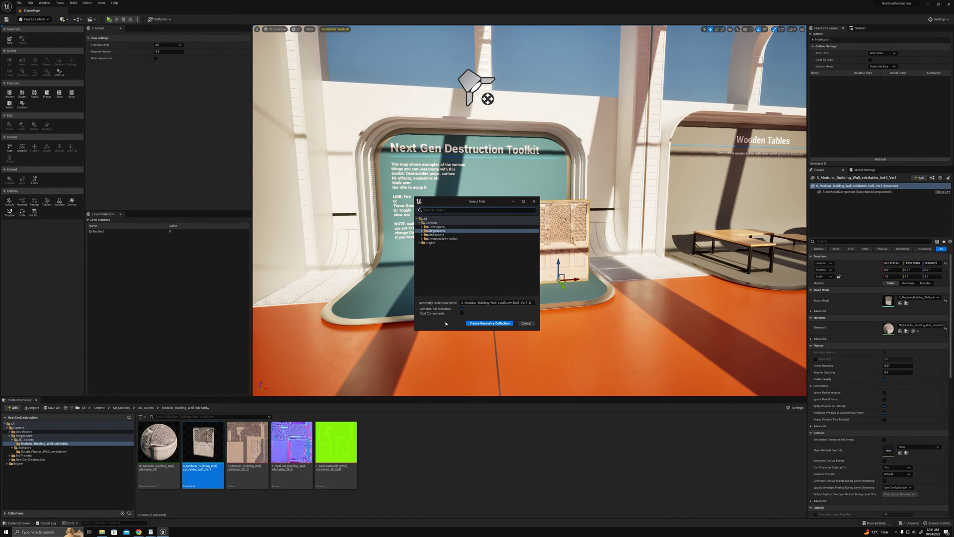
left_click(473, 302)
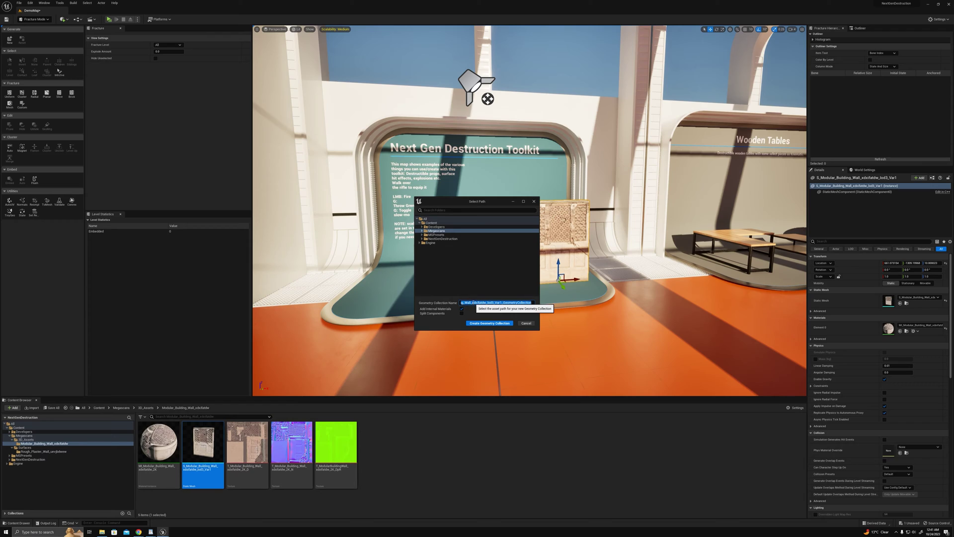
type("GC_MegascansWall")
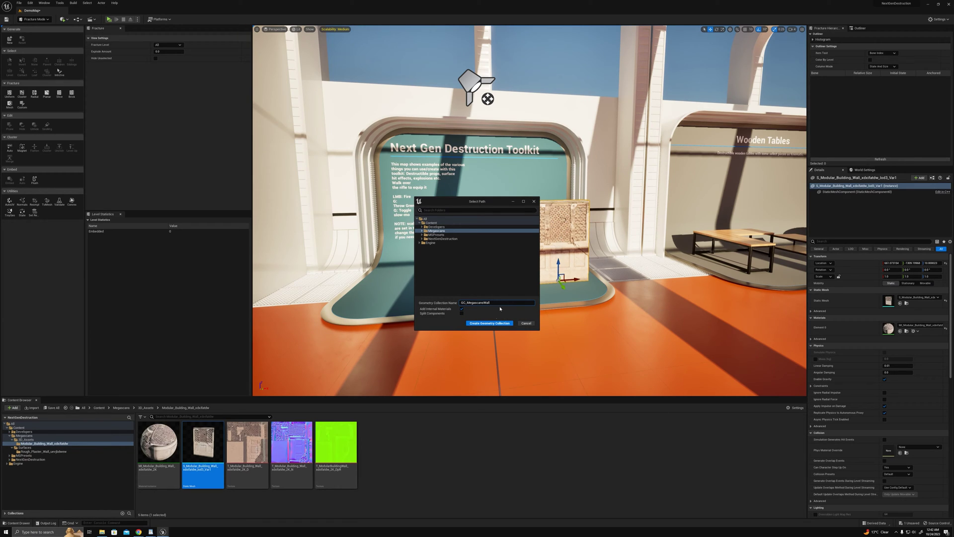
left_click(490, 324)
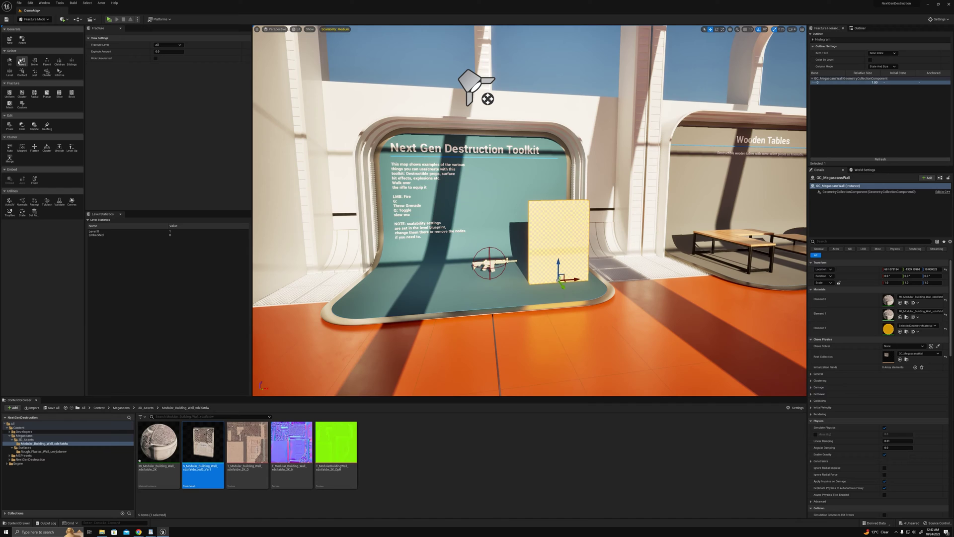
- Fracture the wall's geometry collection with the Cluster Voronoi method, using the existing cluster, site and noise settings
key("f")
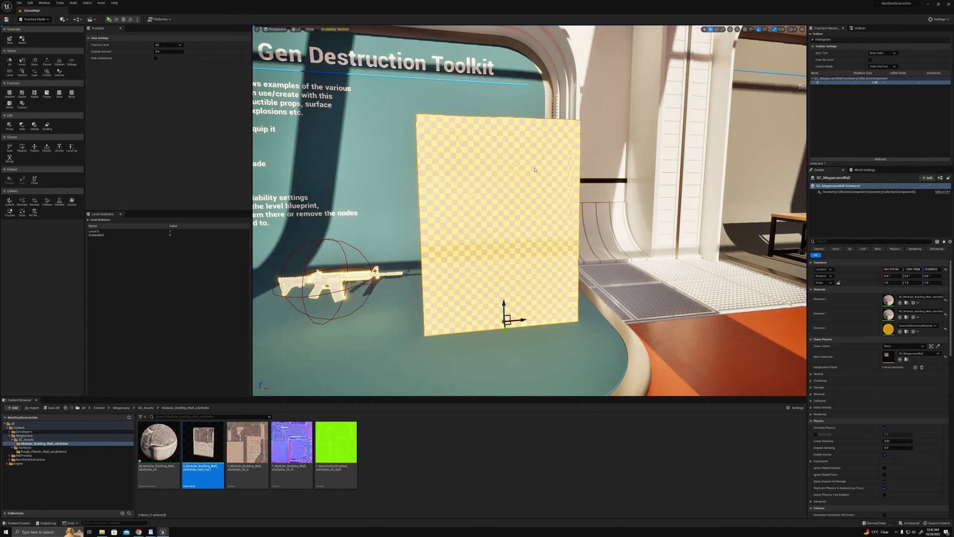
left_click(22, 93)
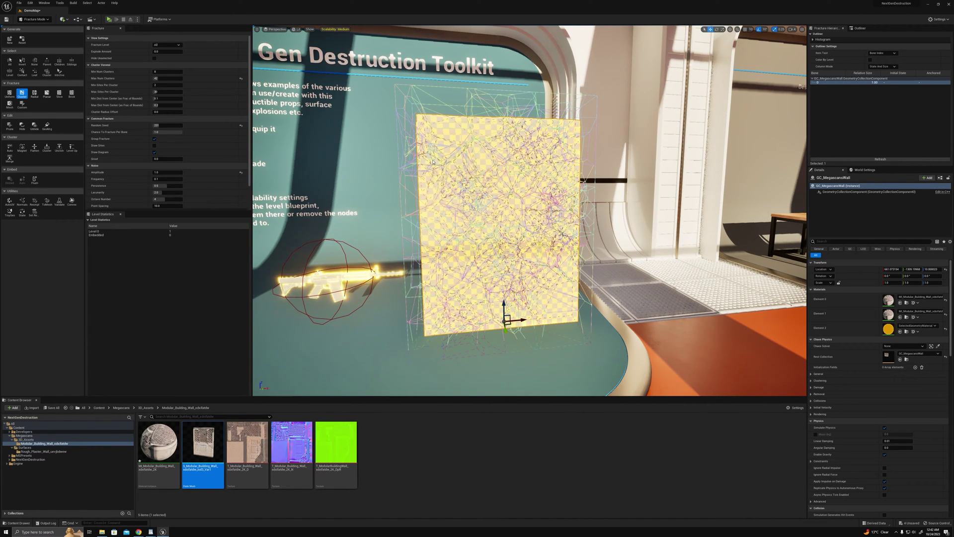
right_click_drag(433, 162, 417, 149)
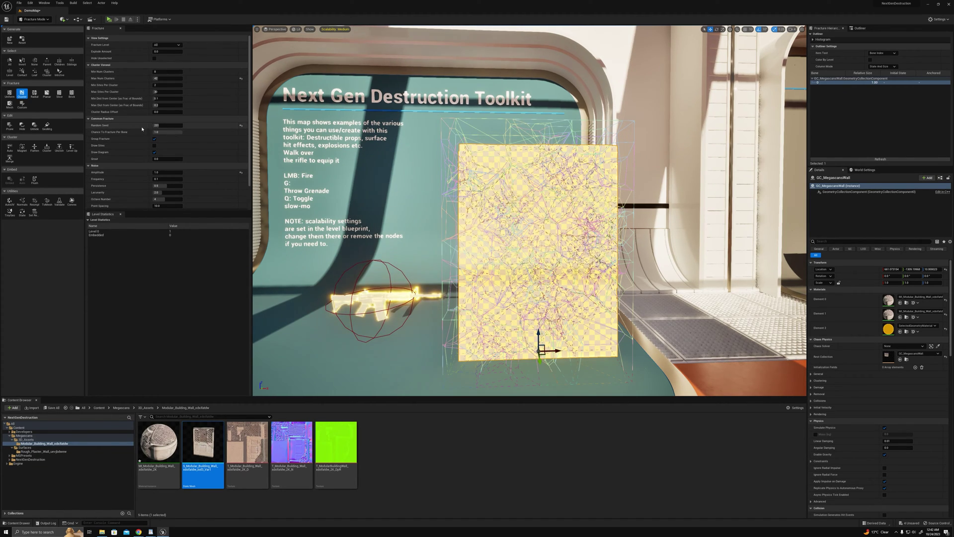
scroll(192, 195, "down", 1)
scroll(192, 196, "down", 1)
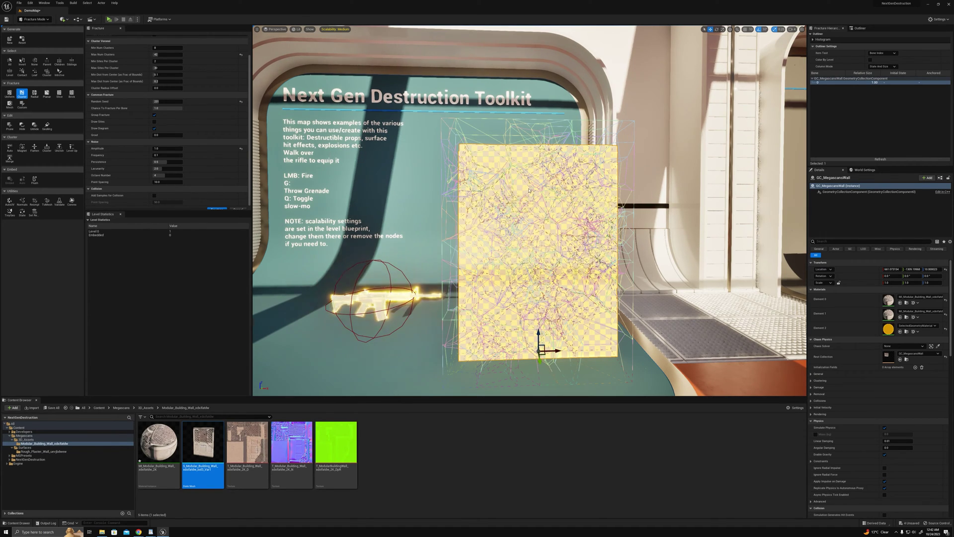
scroll(214, 201, "down", 1)
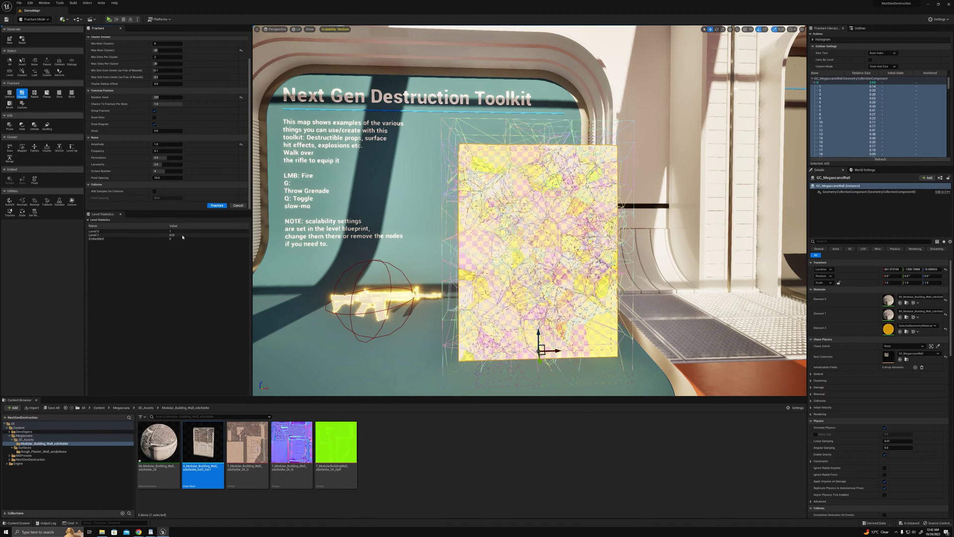
- Select all bones of the fractured wall and flatten them into a single level
scroll(437, 240, "down", 3)
scroll(437, 240, "up", 3)
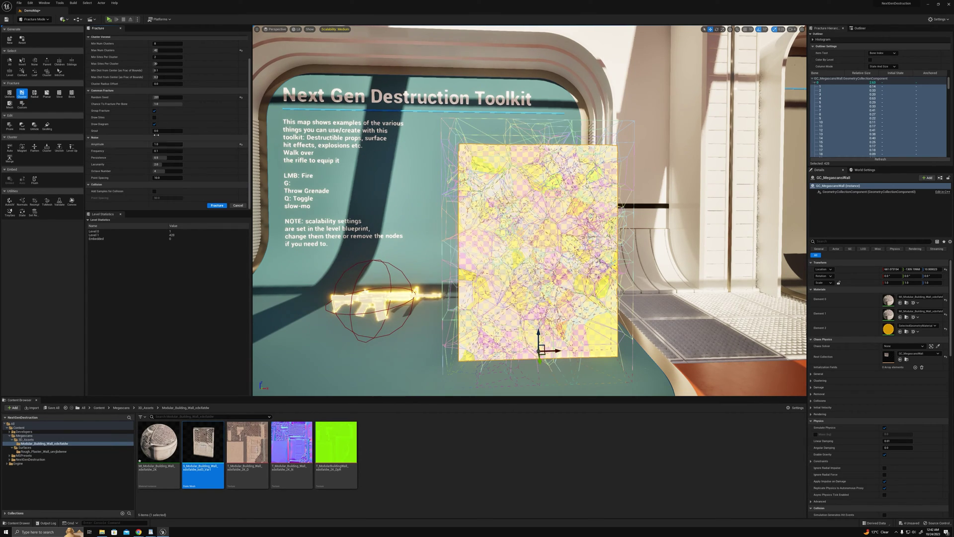
left_click(9, 61)
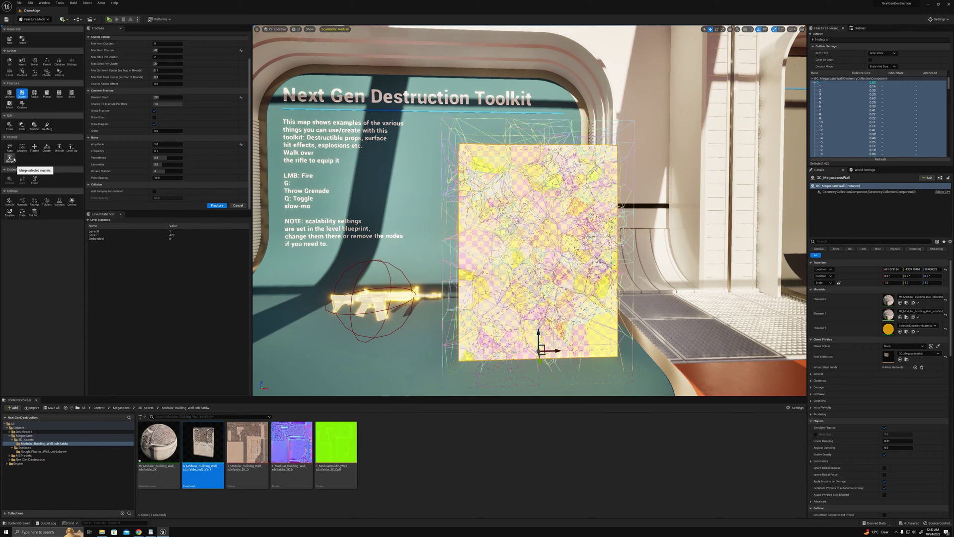
left_click(37, 149)
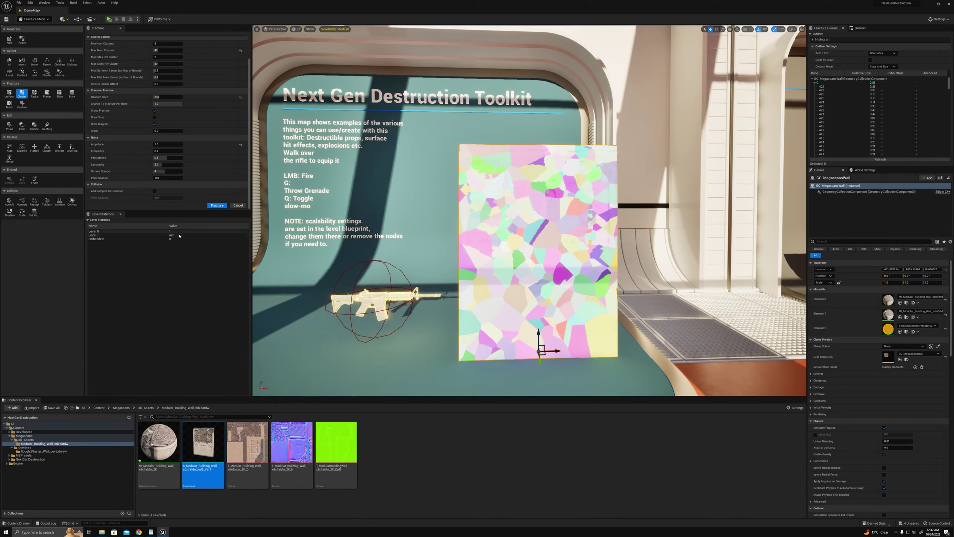
- Auto-cluster all of the wall's bones by number, with the cluster sites set to 42
left_click(15, 62)
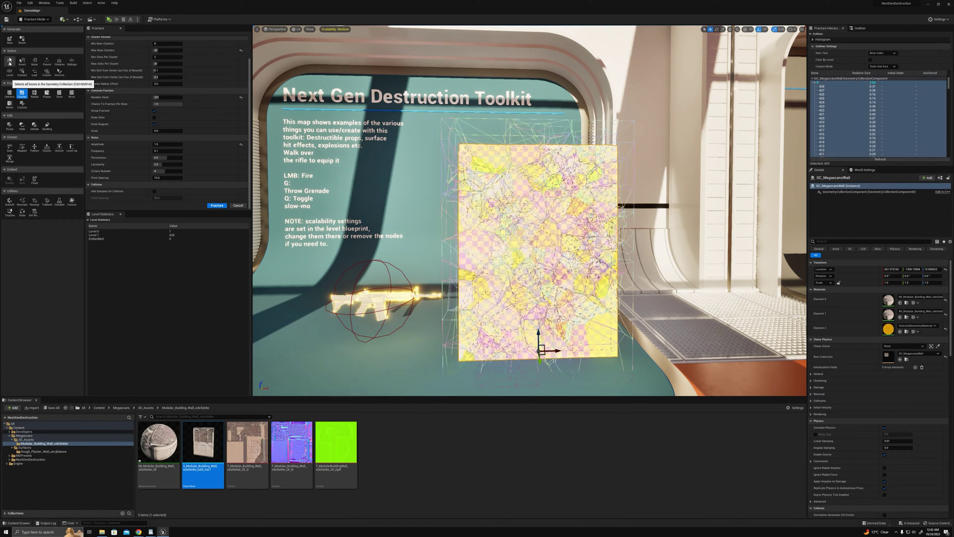
left_click(11, 147)
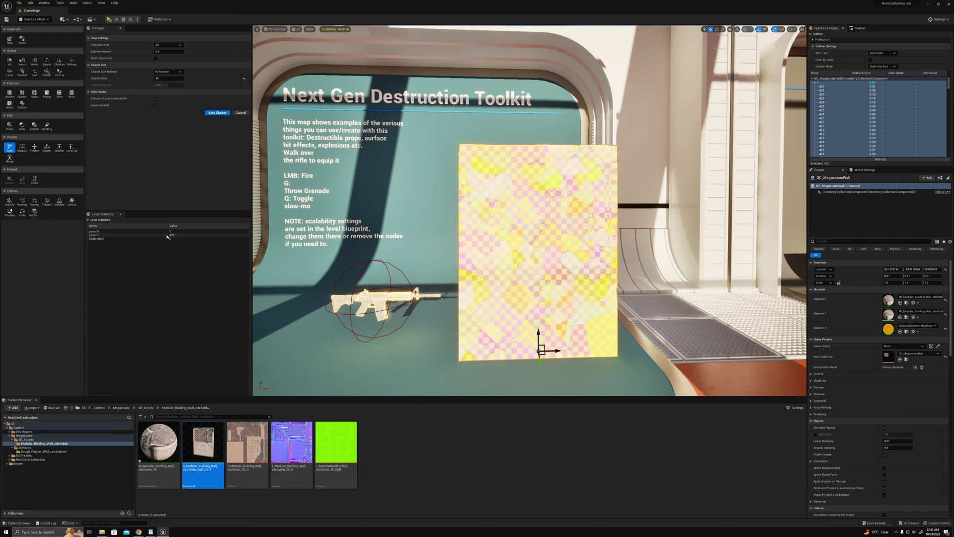
left_click(165, 79)
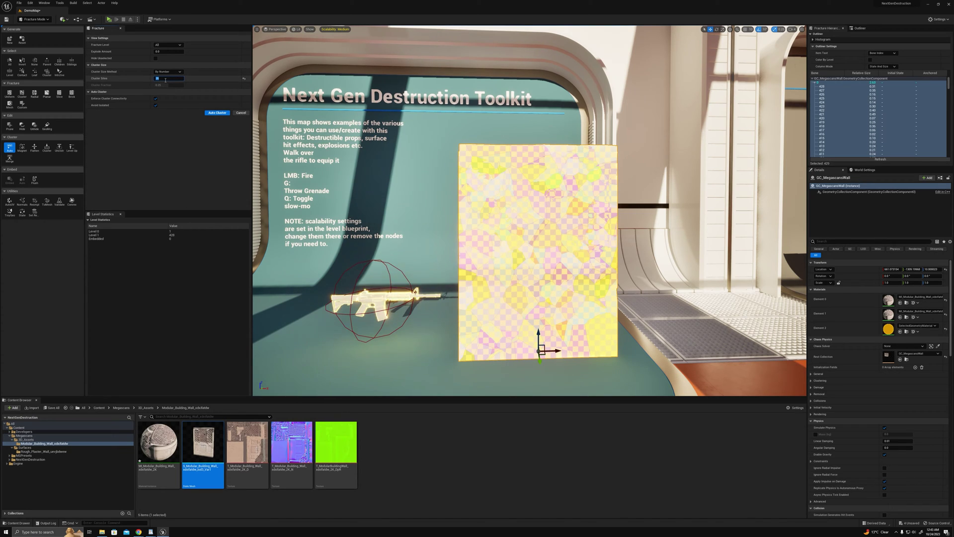
type("42")
key("Return")
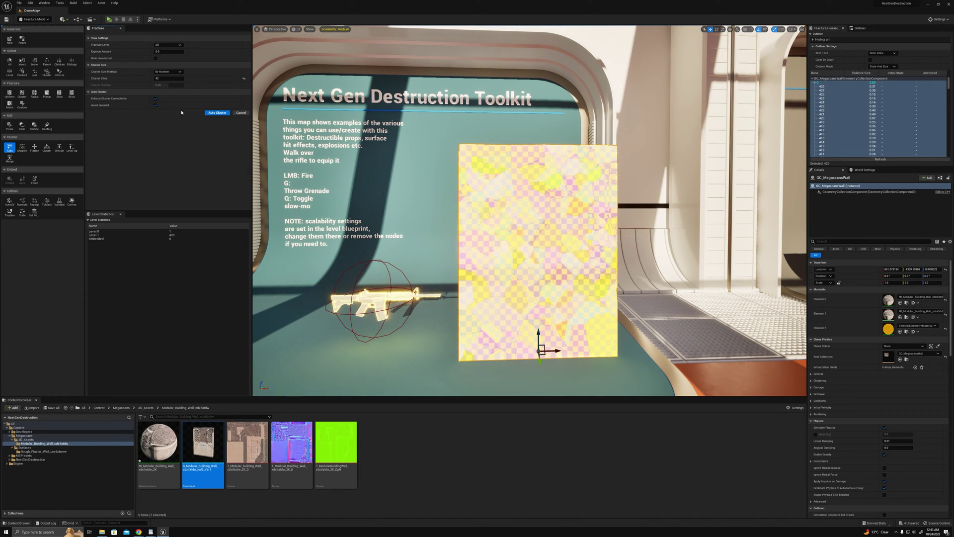
left_click(217, 113)
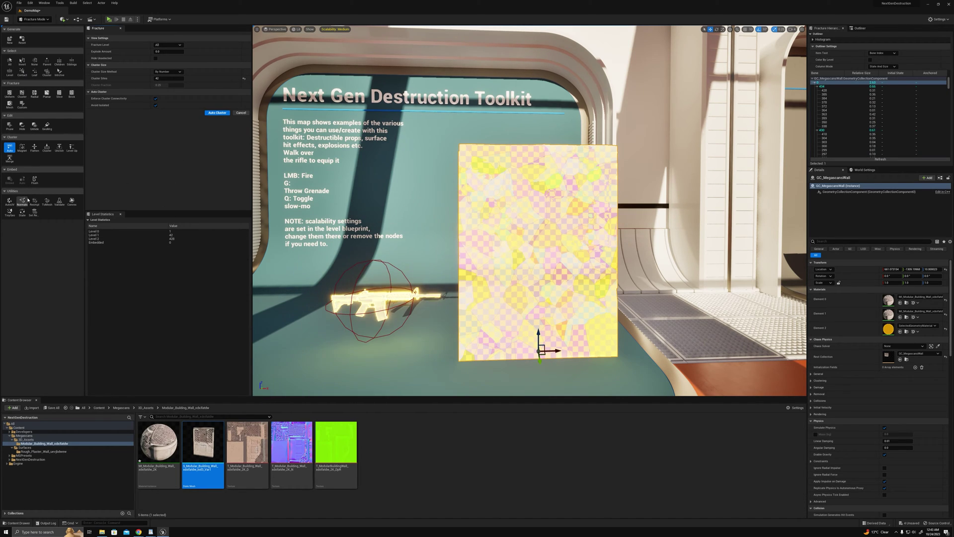
- Merge the wall's tiny geometry into its largest neighbours, filtering the pieces by relative volume
left_click(10, 211)
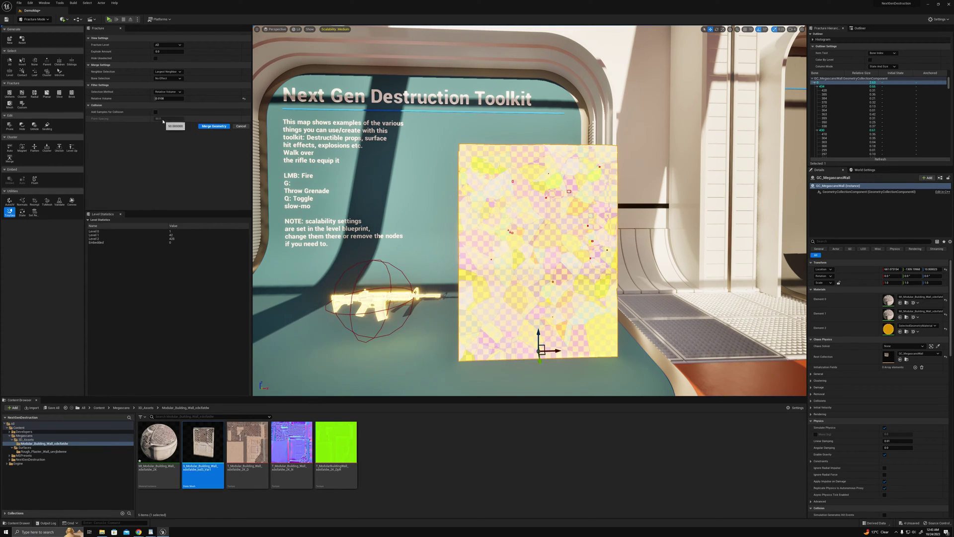
scroll(536, 203, "up", 2)
scroll(536, 202, "down", 1)
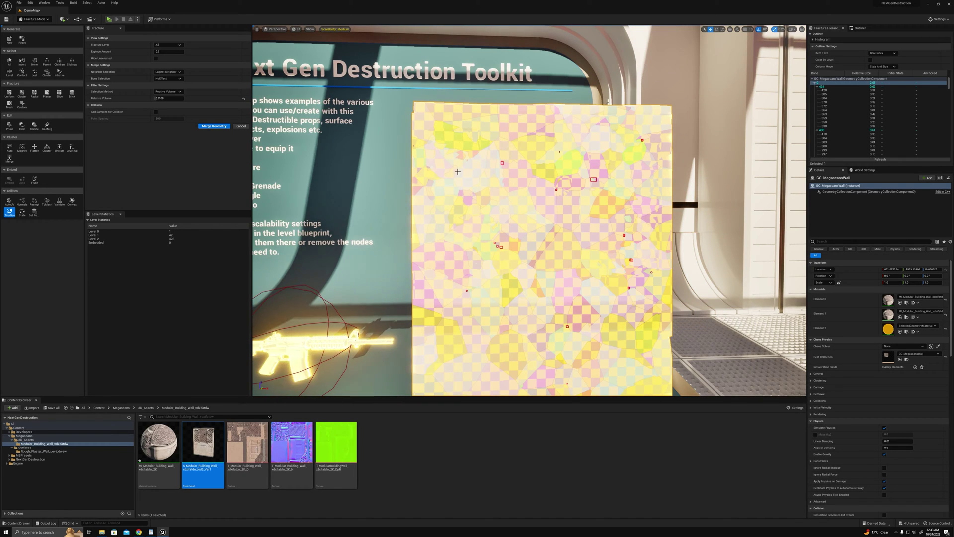
scroll(458, 171, "down", 3)
scroll(536, 176, "up", 3)
scroll(548, 204, "down", 3)
scroll(547, 204, "up", 3)
right_click_drag(536, 199, 547, 207)
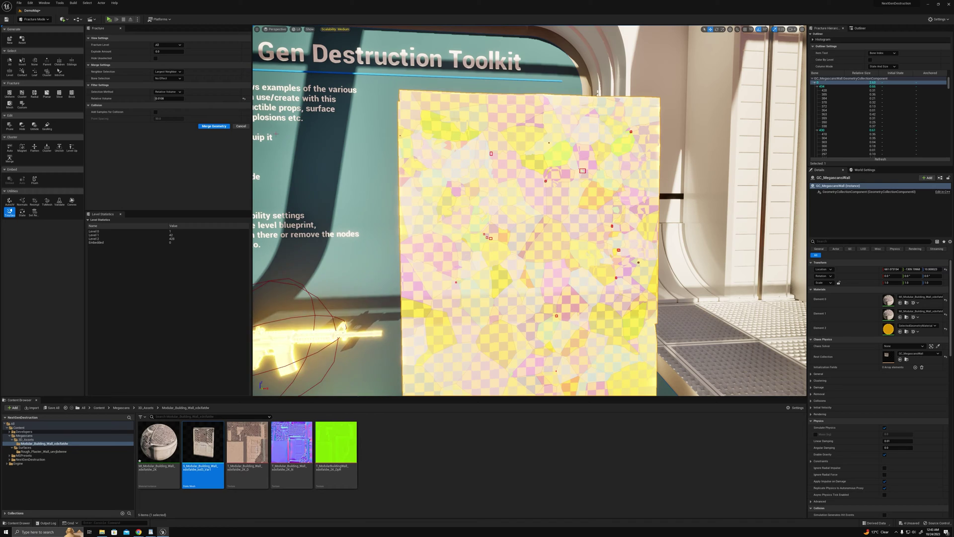
left_click(214, 126)
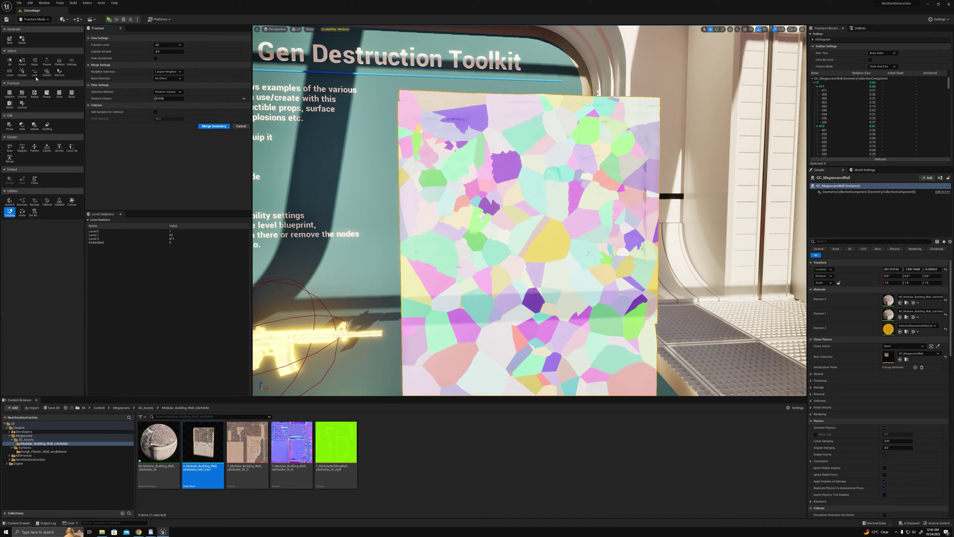
- Select all of the wall's bones and recompute their normals with Recompute Sharp Edges enabled
left_click(10, 61)
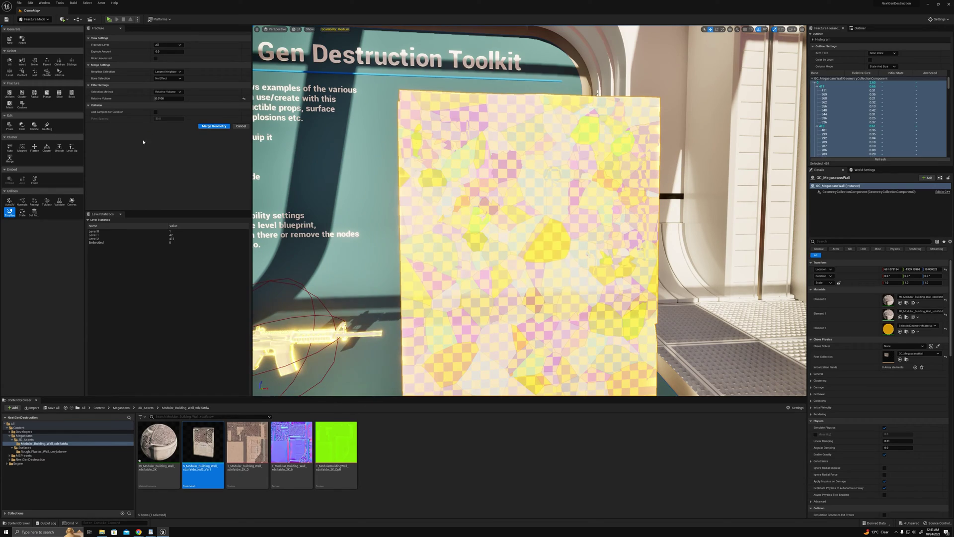
left_click(22, 201)
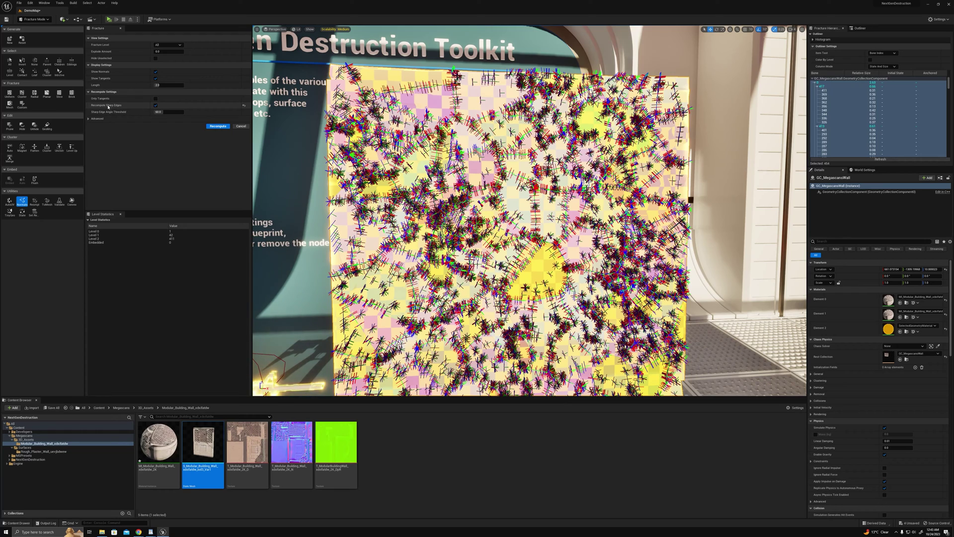
left_click(218, 127)
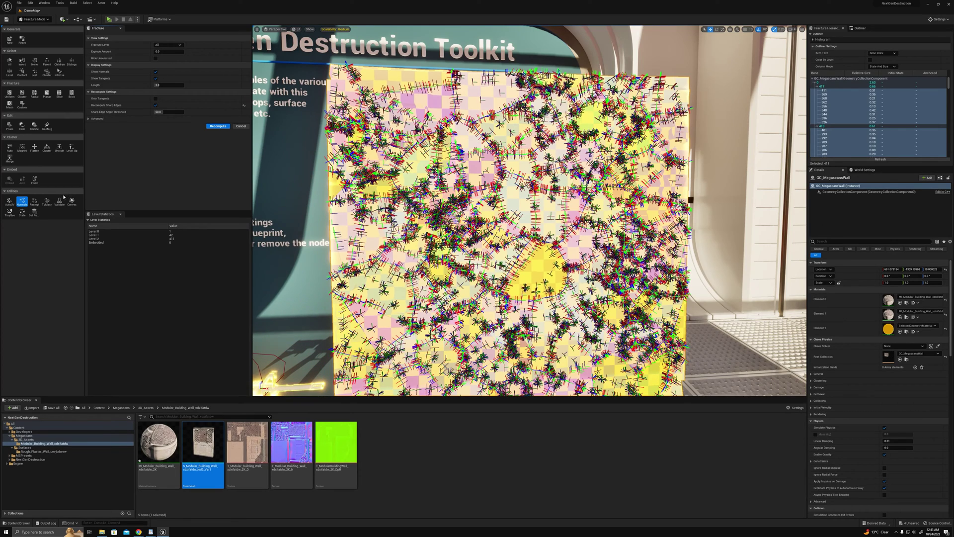
- Select all the fracture pieces along the base of the wall, including the larger ones beside the bottom centre
scroll(277, 187, "down", 5)
middle_click_drag(277, 188, 303, 239)
scroll(277, 187, "up", 3)
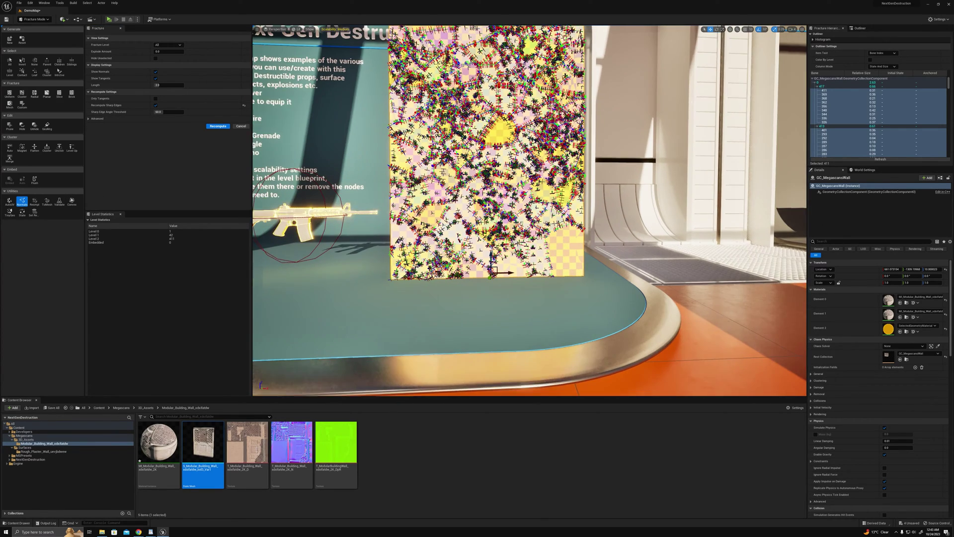
right_click_drag(277, 188, 258, 171)
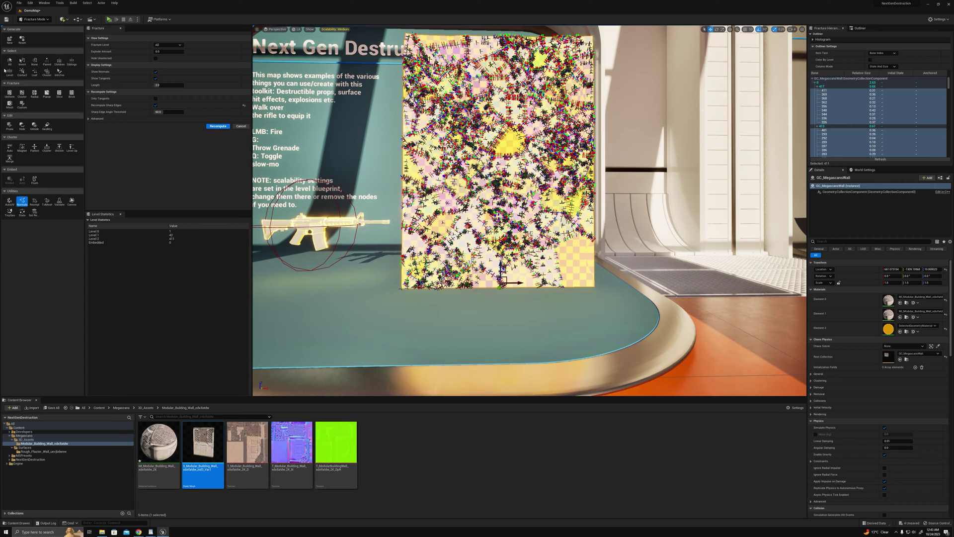
left_click(59, 72)
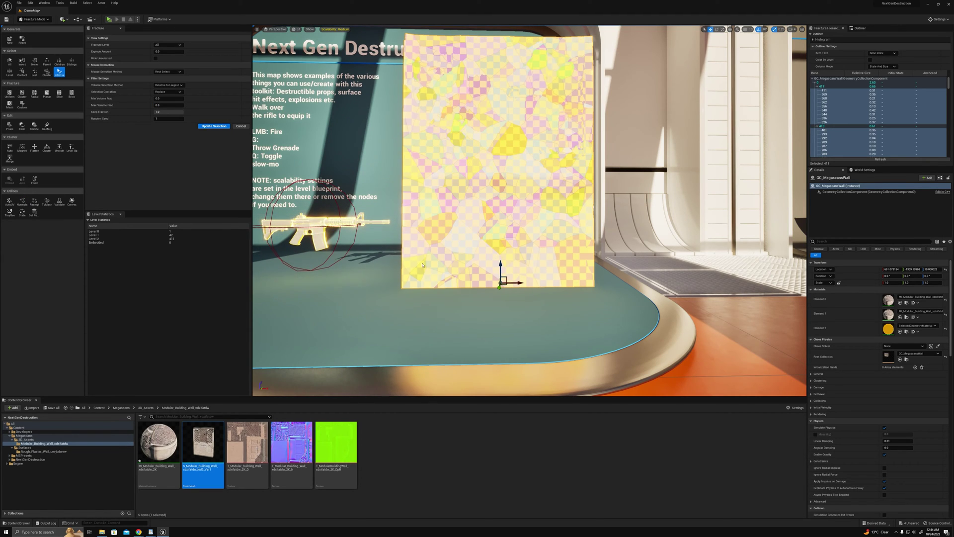
left_click_drag(392, 296, 619, 281)
scroll(619, 281, "up", 4)
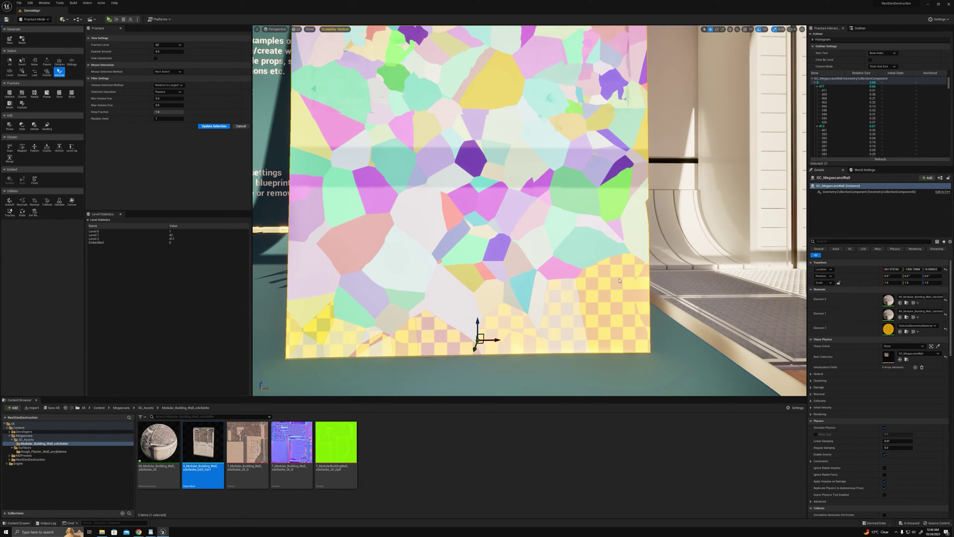
left_click(620, 281)
left_click_drag(573, 336, 363, 318)
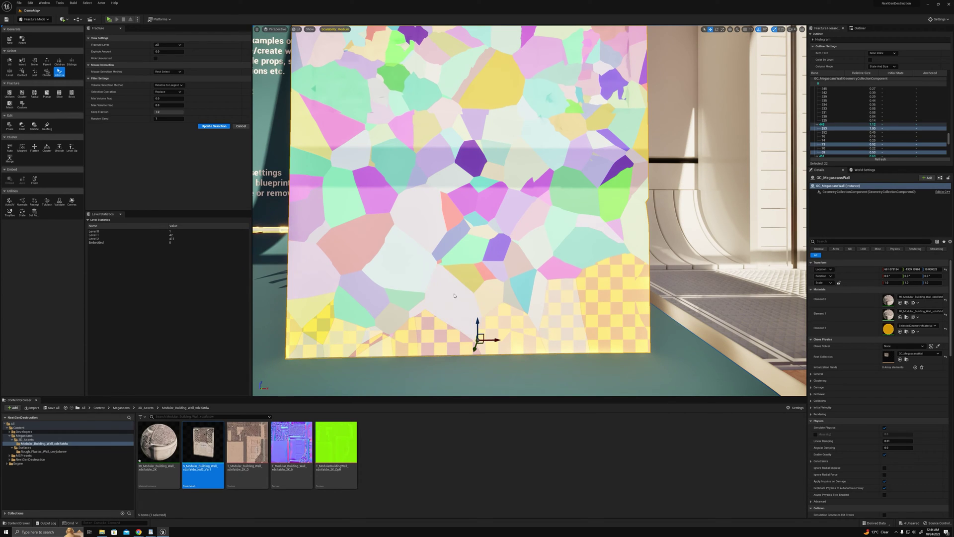
left_click(334, 326, "ctrl")
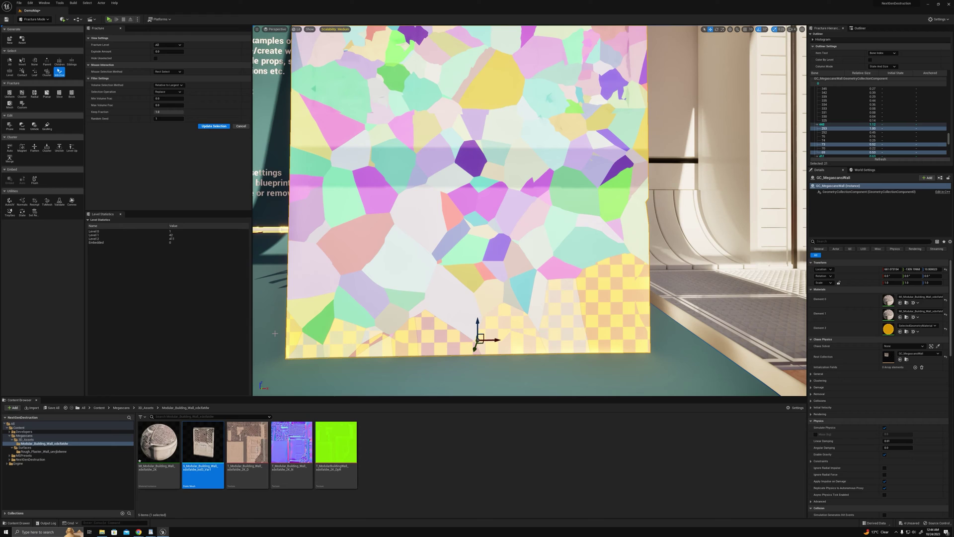
left_click_drag(558, 353, 571, 352)
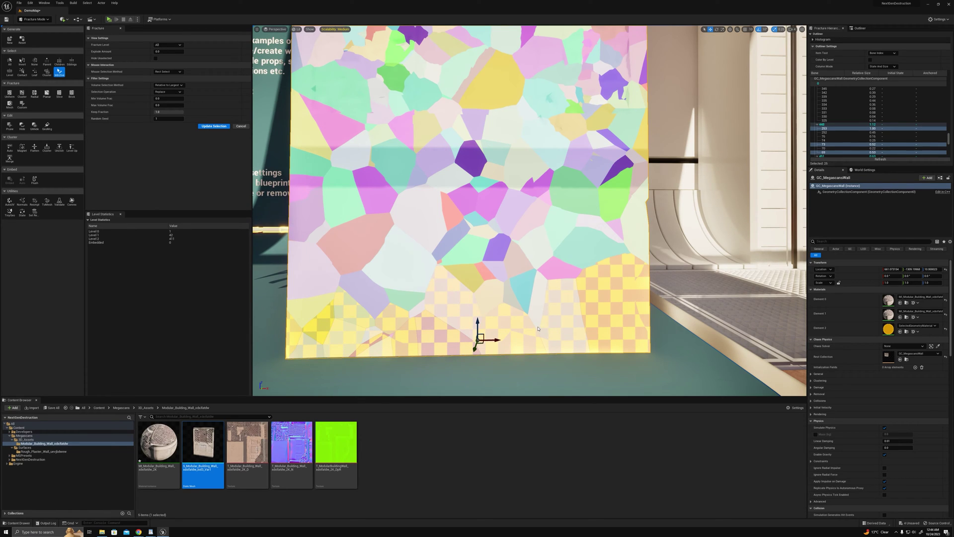
left_click(485, 303, "shift")
left_click(515, 303, "shift")
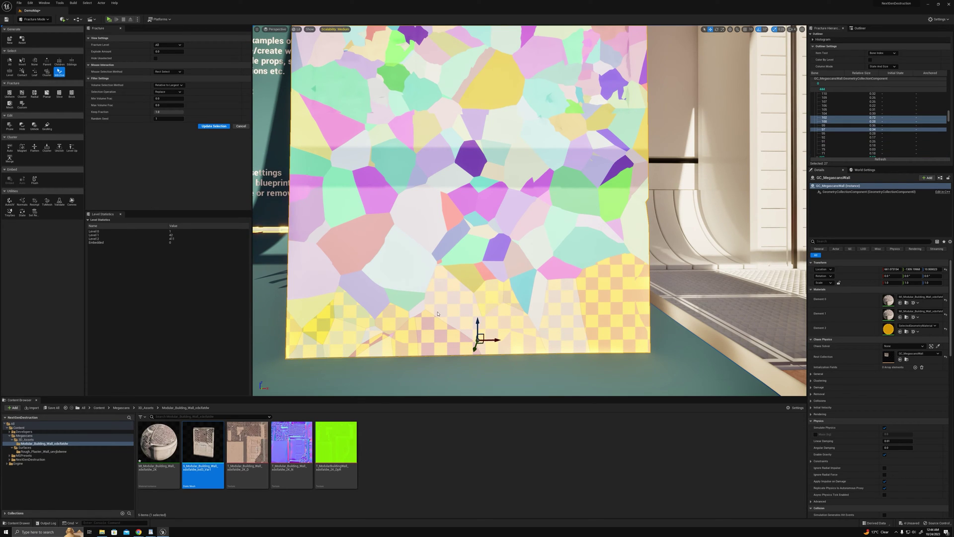
- Set the initial dynamic state of the selected base pieces to Kinematic
left_click(22, 212)
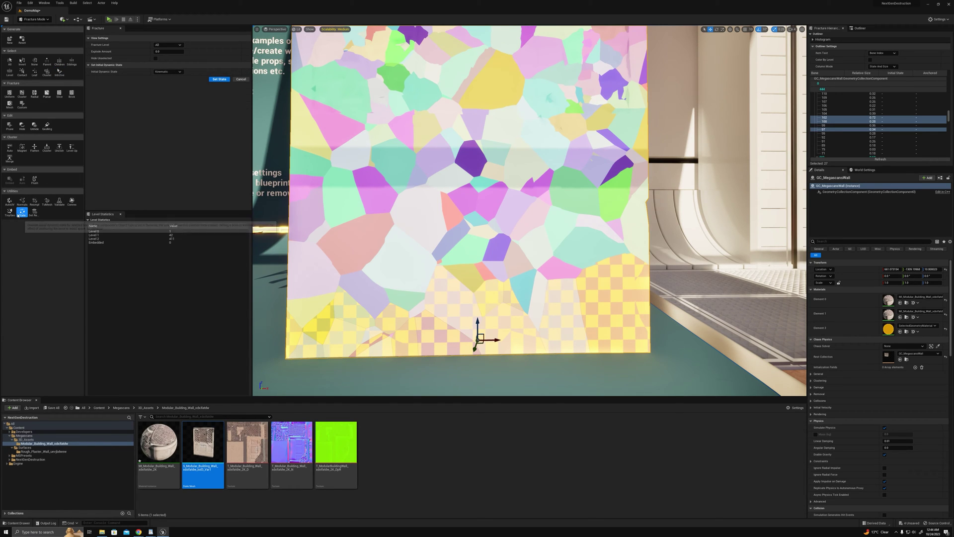
left_click(214, 80)
scroll(468, 213, "down", 5)
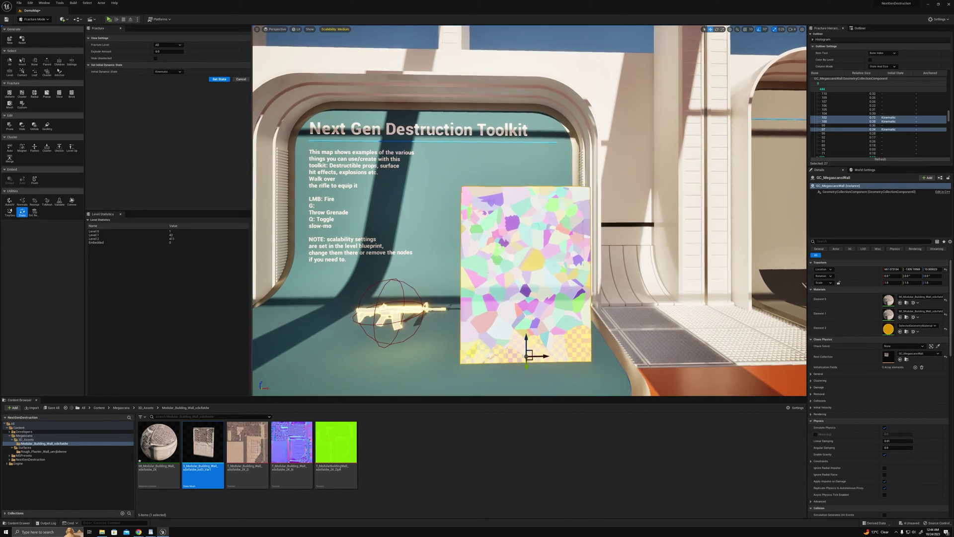
scroll(467, 214, "up", 3)
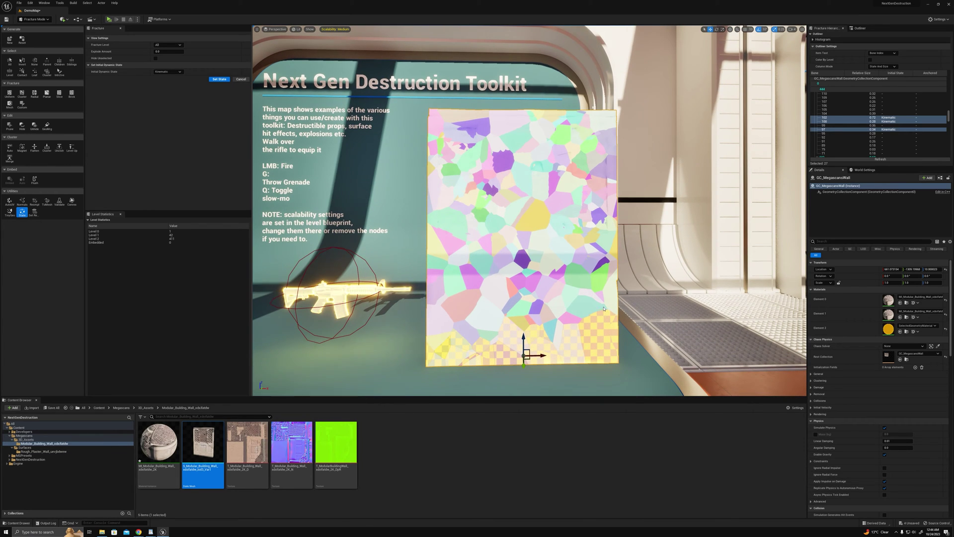
scroll(446, 193, "down", 4)
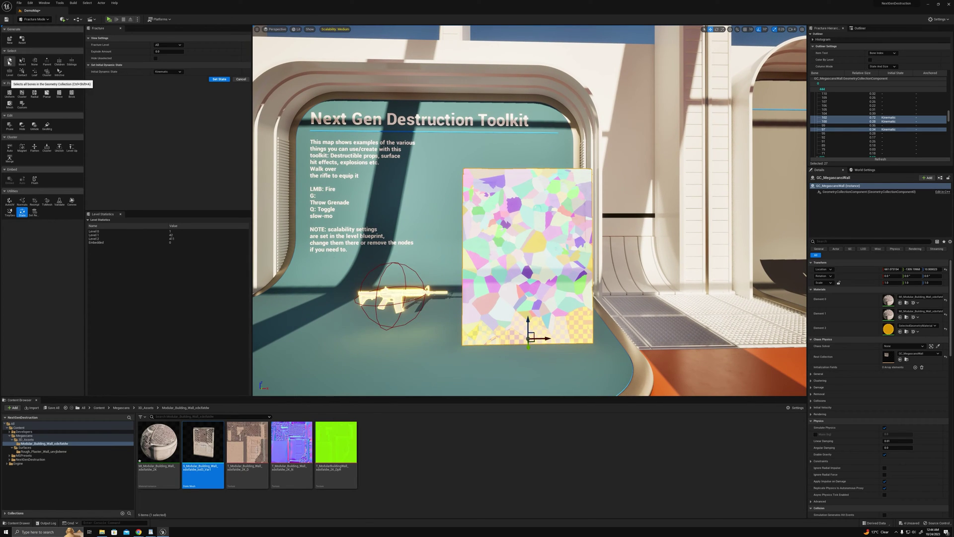
- Return to Selection mode and replace the wall in the level with a fresh GC_MegascansWall from the Megascans folder
left_click(9, 61)
left_click(22, 19)
left_click(30, 27)
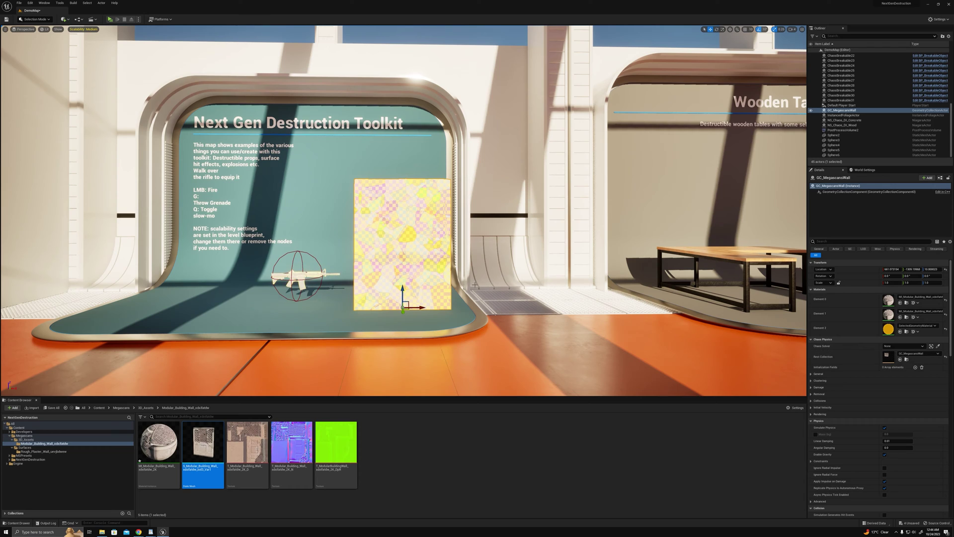
right_click_drag(547, 249, 559, 234)
key("Delete")
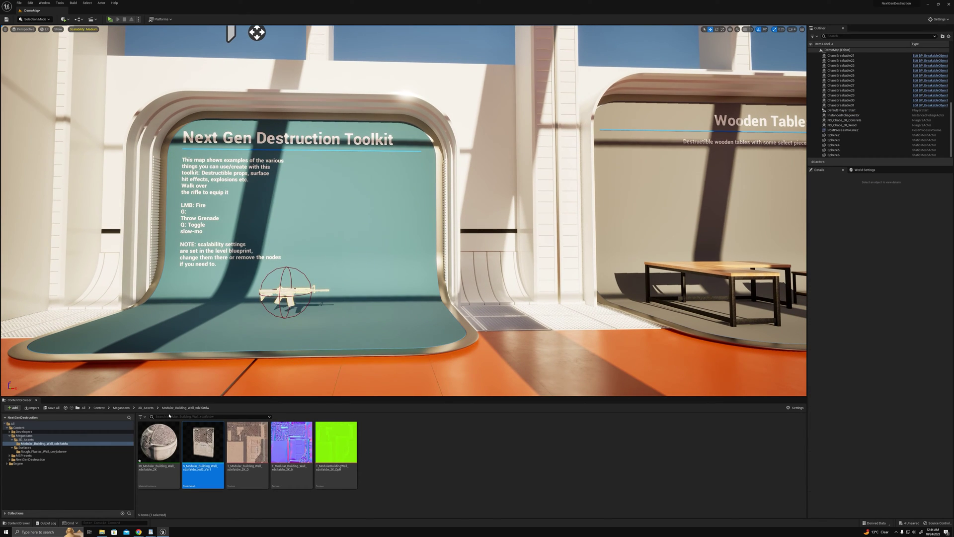
left_click(121, 407)
left_click_drag(247, 445, 366, 367)
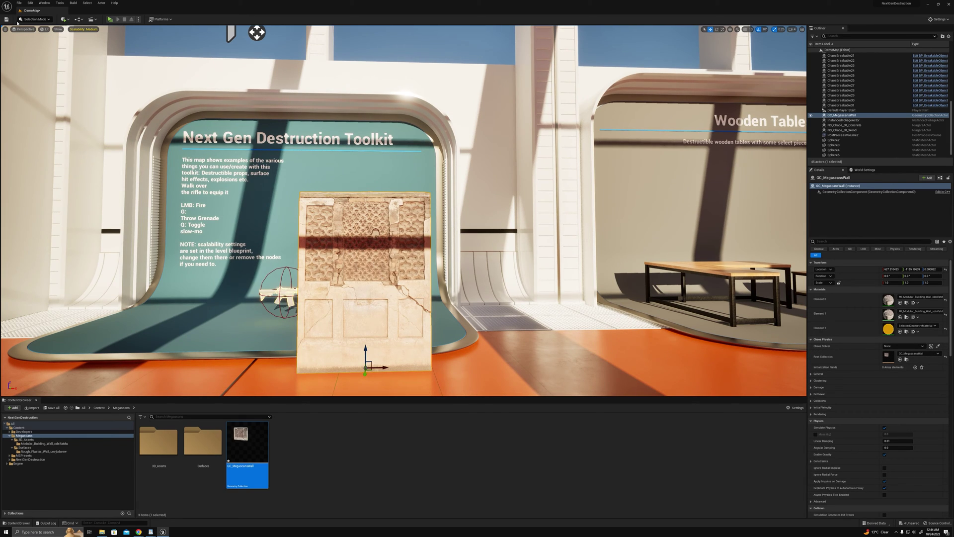
- Switch to Fracture mode, select all bones of the newly placed wall and raise the explode amount to nearly its maximum
left_click(47, 20)
left_click(45, 63)
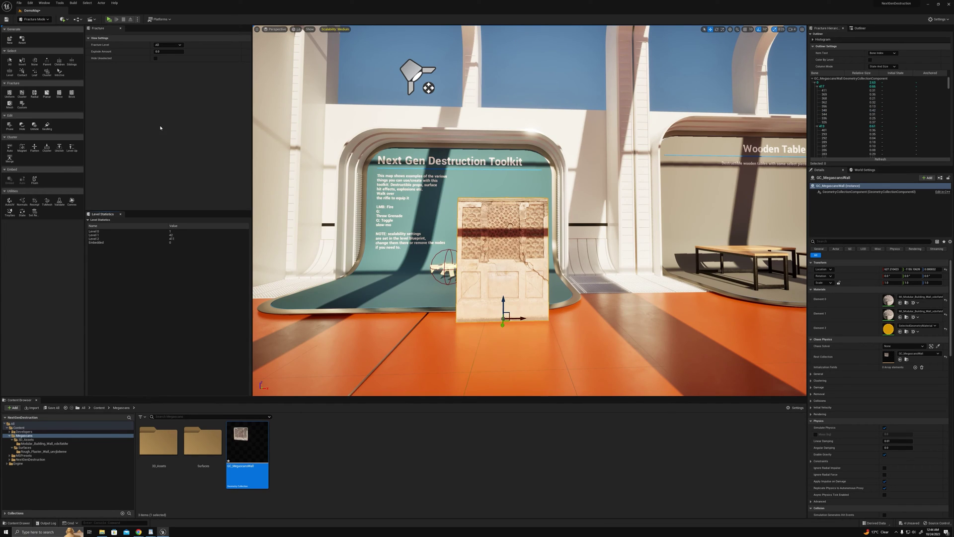
scroll(358, 211, "up", 2)
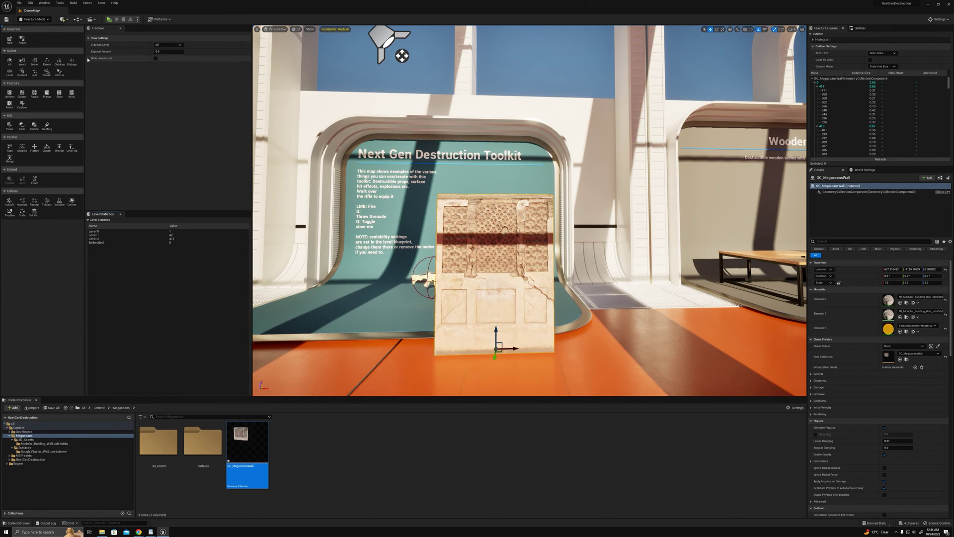
left_click(9, 61)
left_click_drag(160, 52, 183, 52)
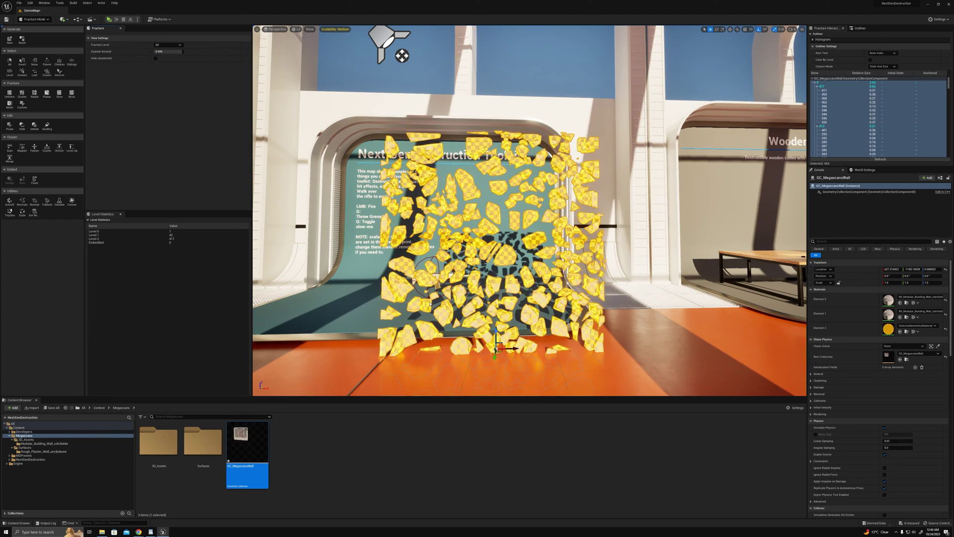
- Raise the exploded wall above the floor and clear the bone selection to expose the inner faces of the pieces
left_click_drag(501, 338, 502, 264)
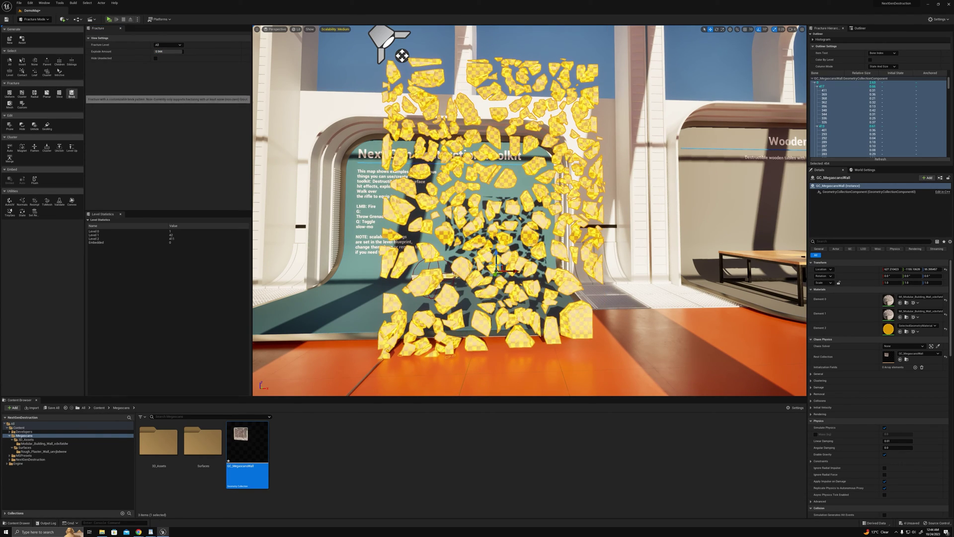
left_click(59, 72)
left_click(21, 63)
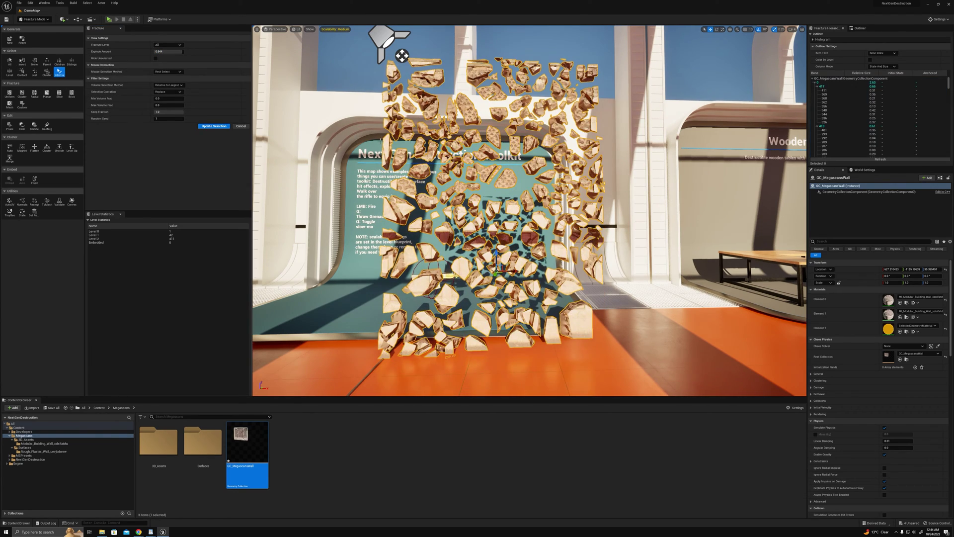
key("w")
mouse_move(410, 151)
right_mouse_down()
mouse_move(428, 142)
mouse_move(396, 156)
right_mouse_up()
key("s")
key("s")
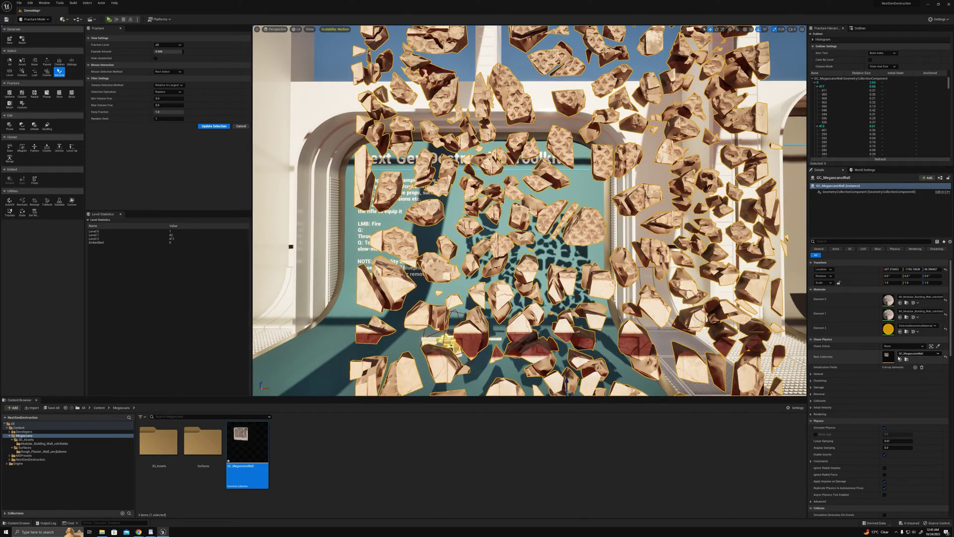
- Open the GC_MegascansWall asset and assign the Rough_Plaster_Wall material instance to its second material slot
double_click(888, 356)
scroll(695, 239, "down", 5)
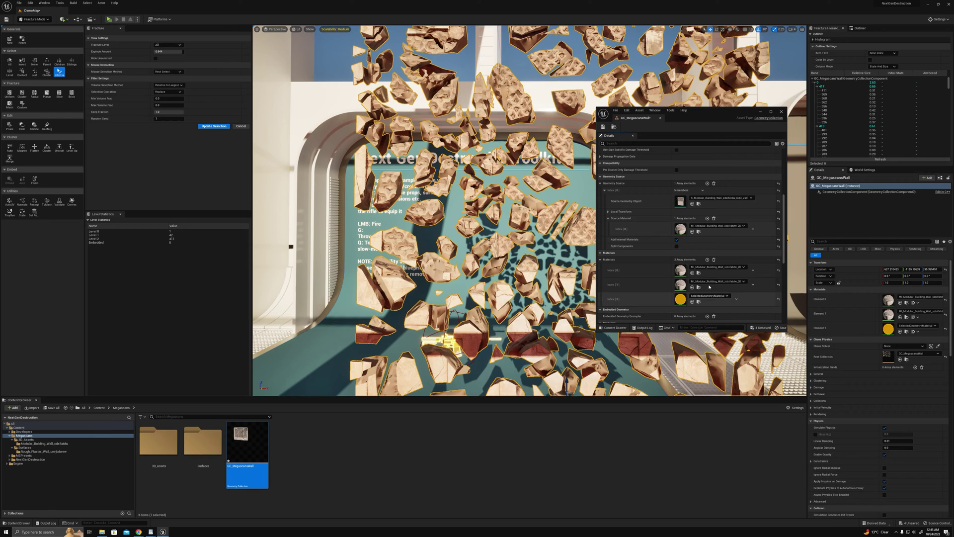
left_click(712, 281)
type("plas")
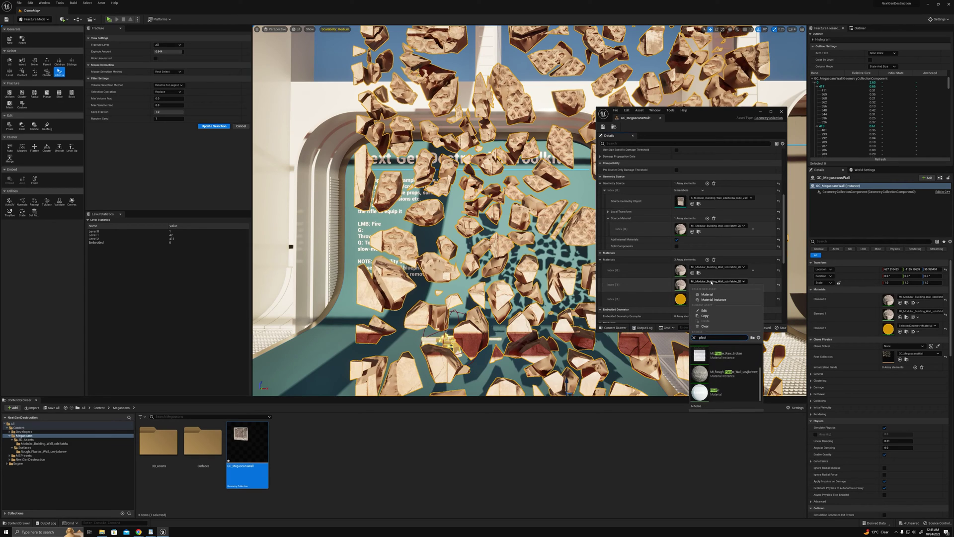
type("t")
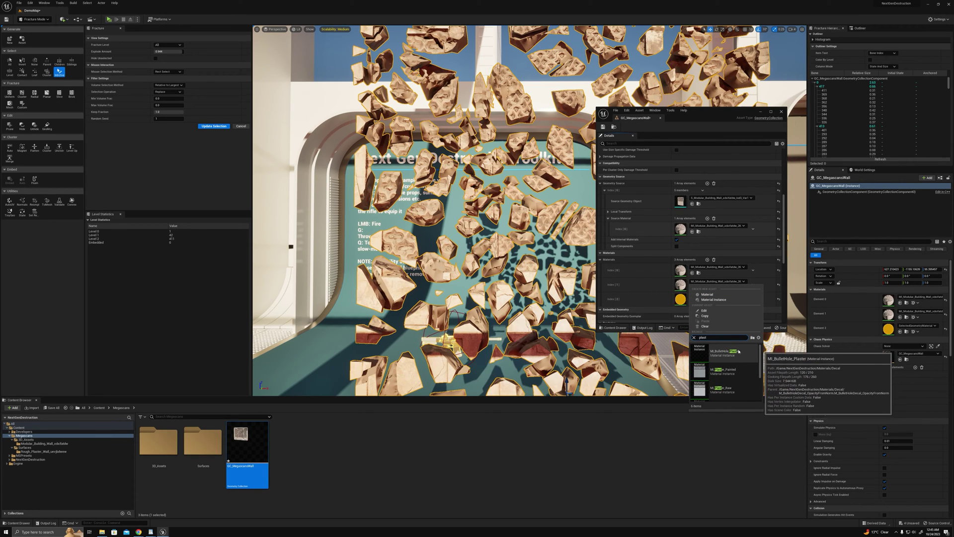
scroll(737, 356, "down", 2)
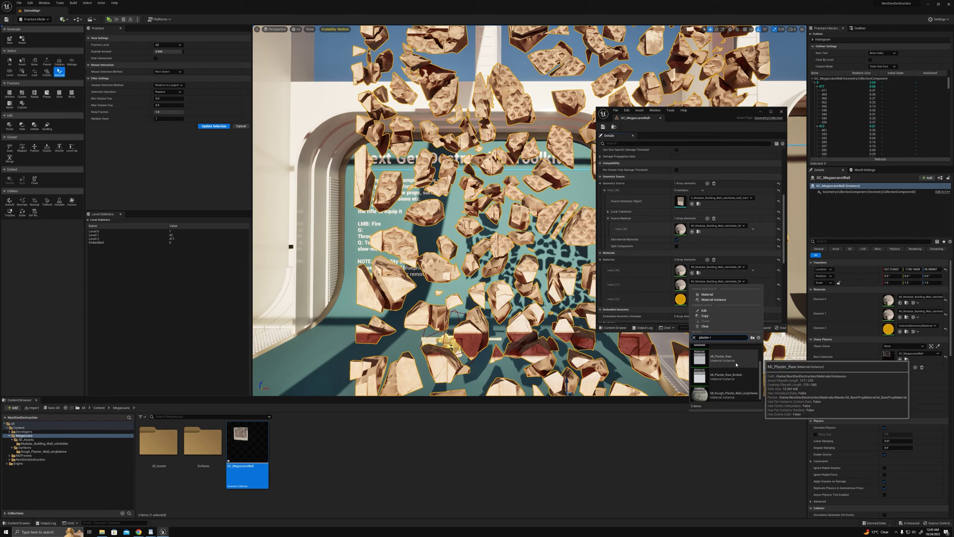
left_click(729, 394)
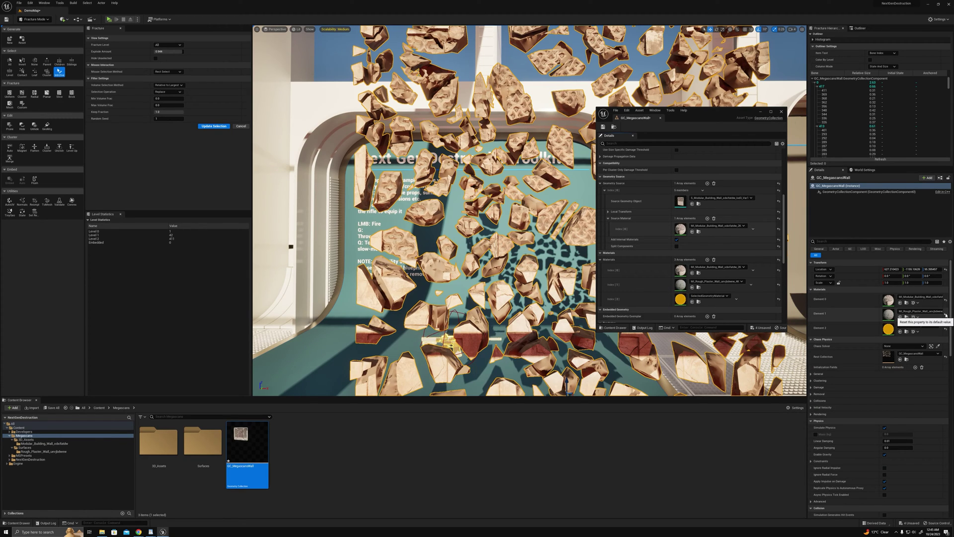
- Reset the placed wall's Element 1 material to its default and view the inner faces of the pieces
left_click(946, 314)
key("w")
mouse_move(497, 258)
right_mouse_down()
mouse_move(522, 243)
mouse_move(512, 253)
right_mouse_up()
key("s")
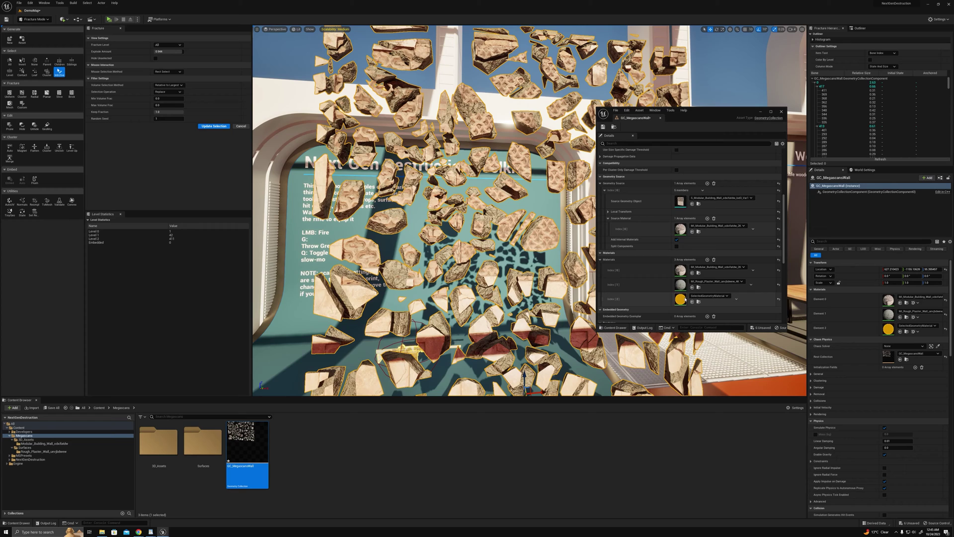
- Open the Rough_Plaster_Wall material instance from the wall's material slot and set Tiling X and Tiling Y to 2
double_click(681, 285)
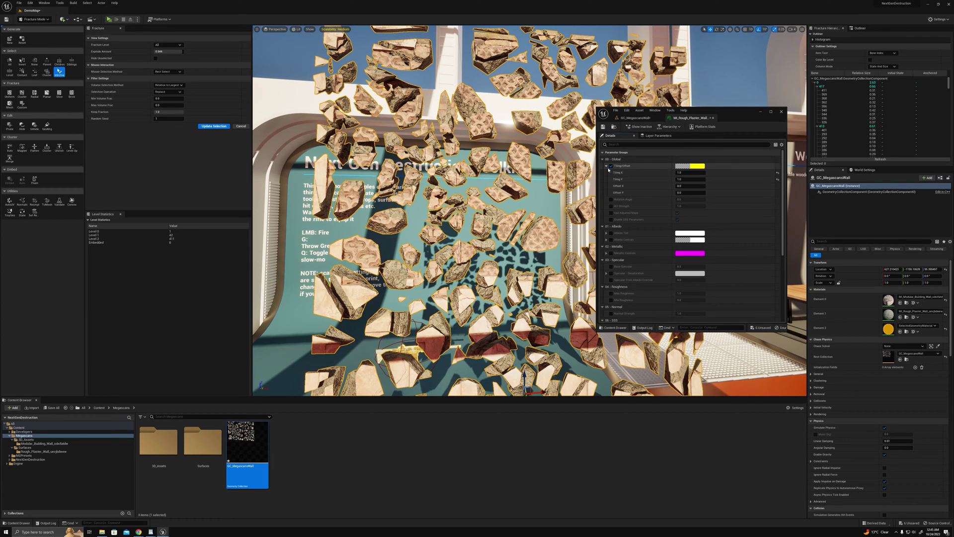
left_click(689, 172)
type("2")
left_click(689, 179)
type("2")
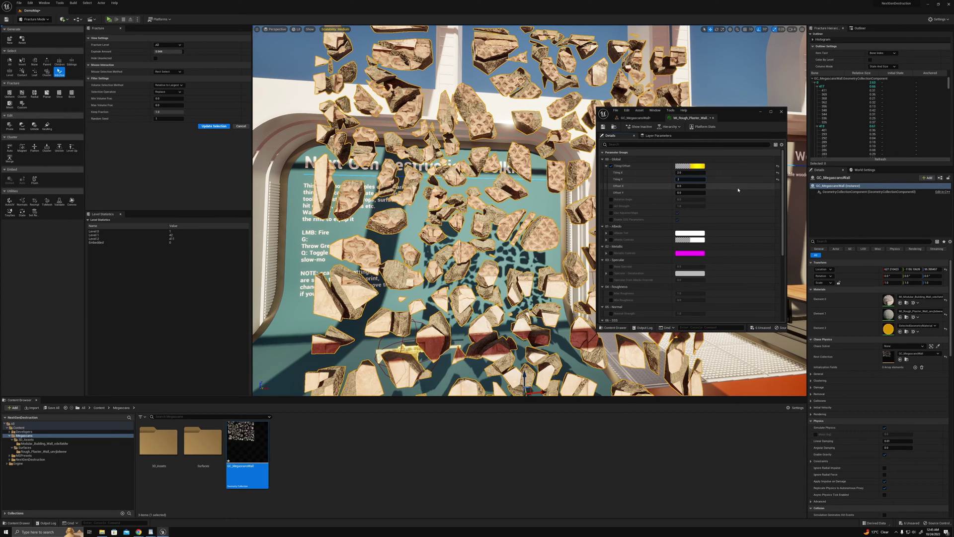
key("Return")
scroll(585, 198, "up", 3)
scroll(586, 198, "down", 2)
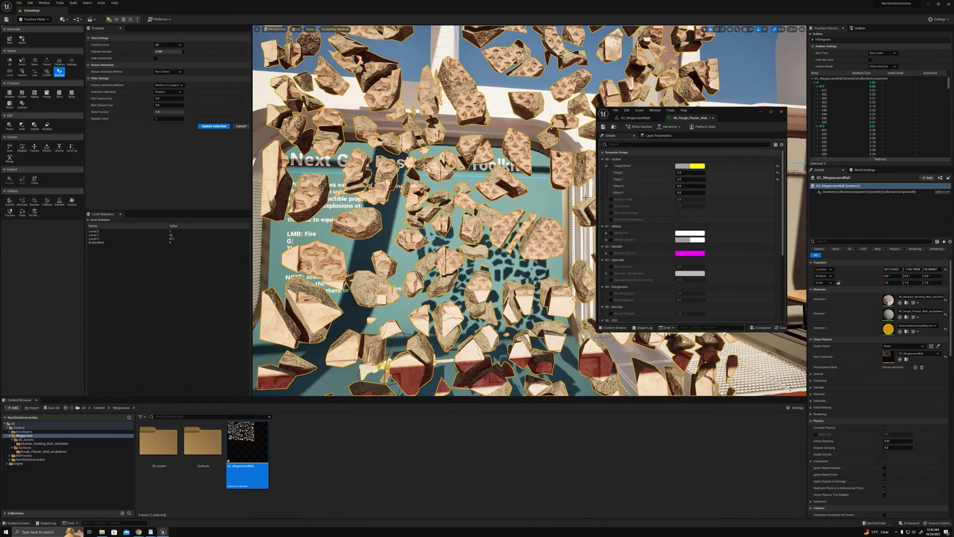
- Override Normal Strength in the plaster material instance, then return to the GC_MegascansWall asset and save it
scroll(615, 260, "down", 3)
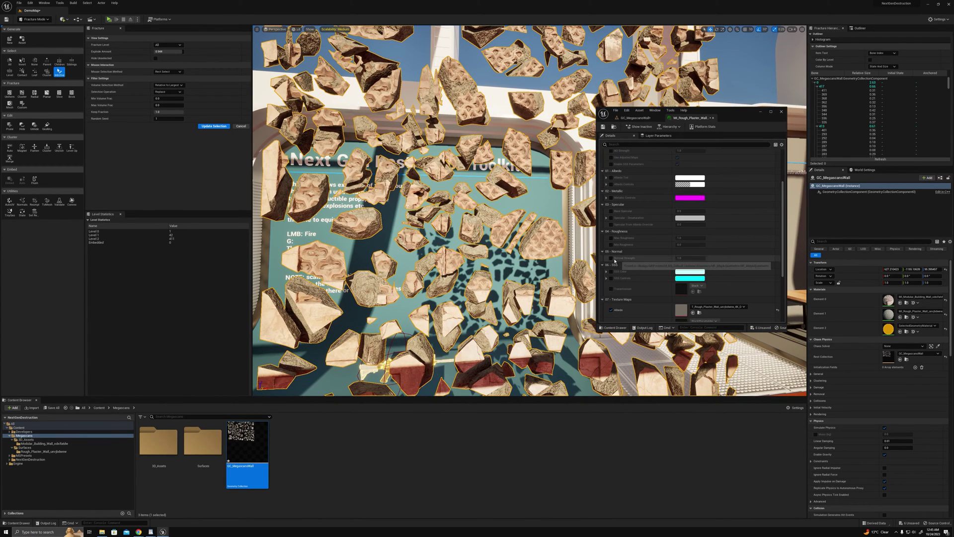
left_click(611, 258)
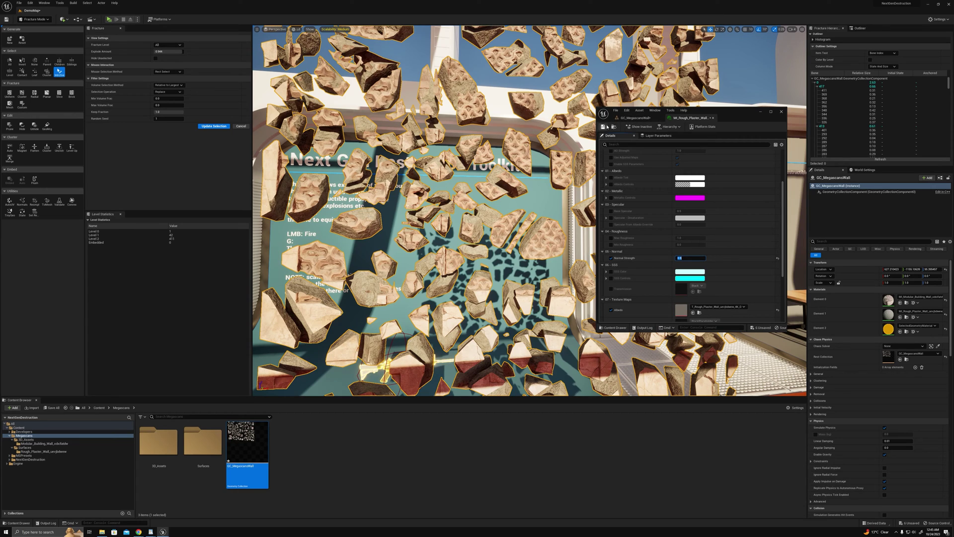
left_click(634, 118)
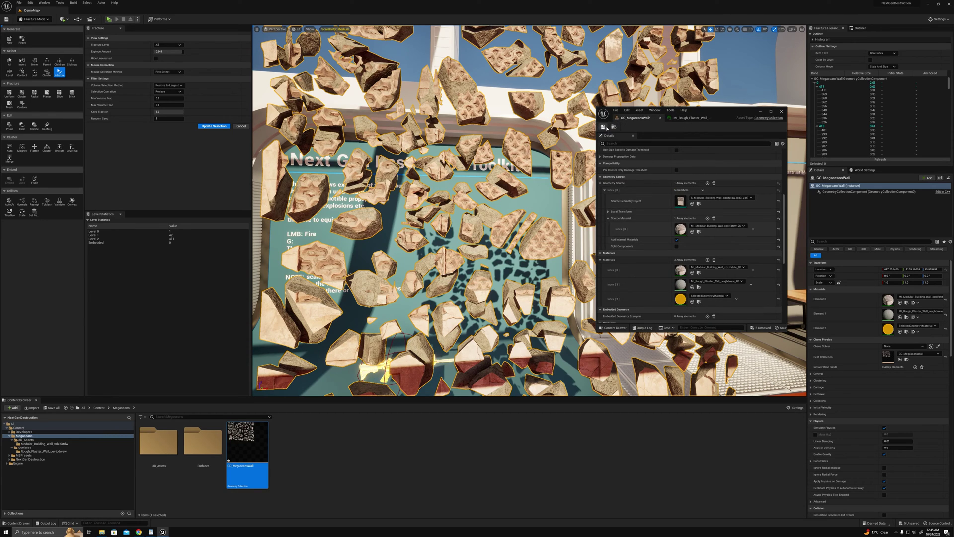
left_click(603, 127)
- Set the Cluster Connection Type of GC_MegascansWall to Chaos Bounds Overlap Filtered Delaunay Triangulation
scroll(687, 186, "up", 5)
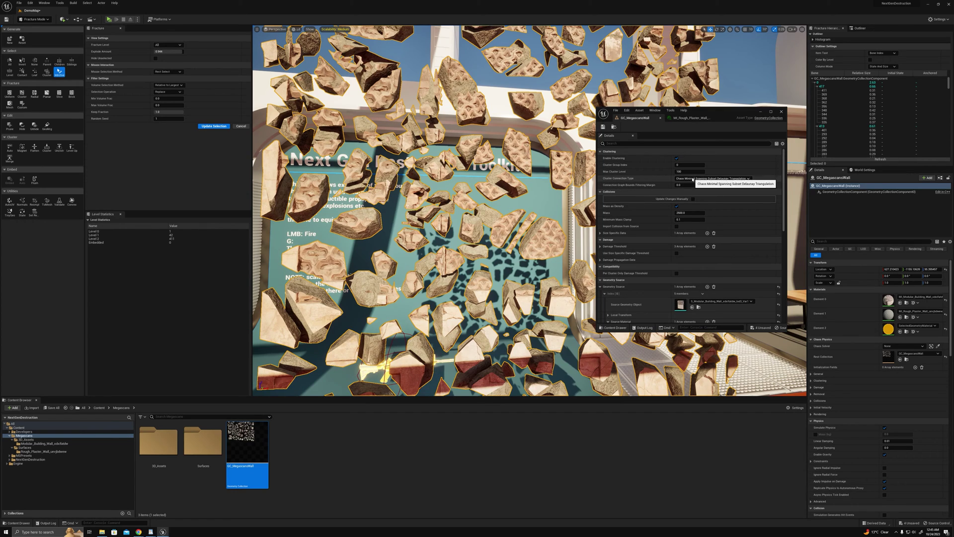
left_click(714, 178)
left_click(733, 198)
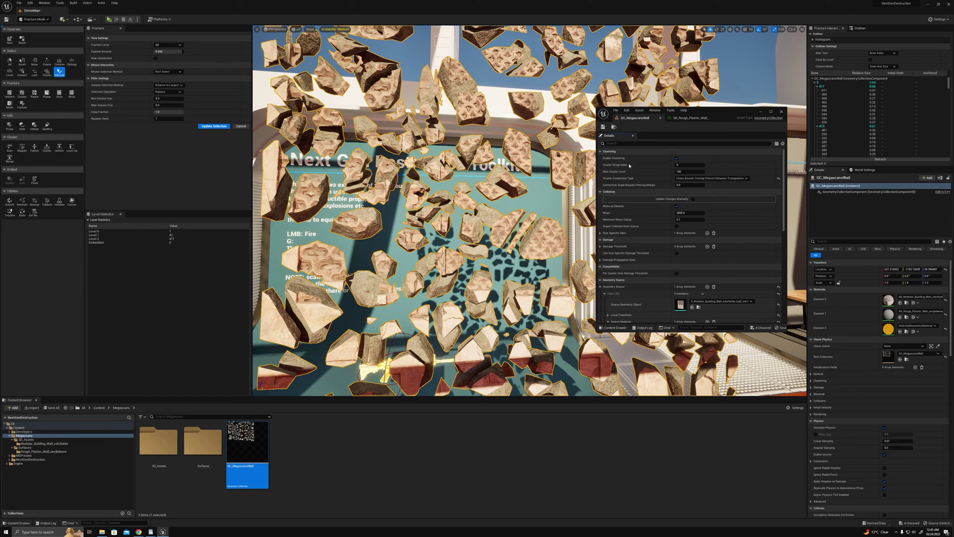
- Set the Minimum Mass Clamp of GC_MegascansWall to 2 and close the asset editor
scroll(666, 193, "down", 2)
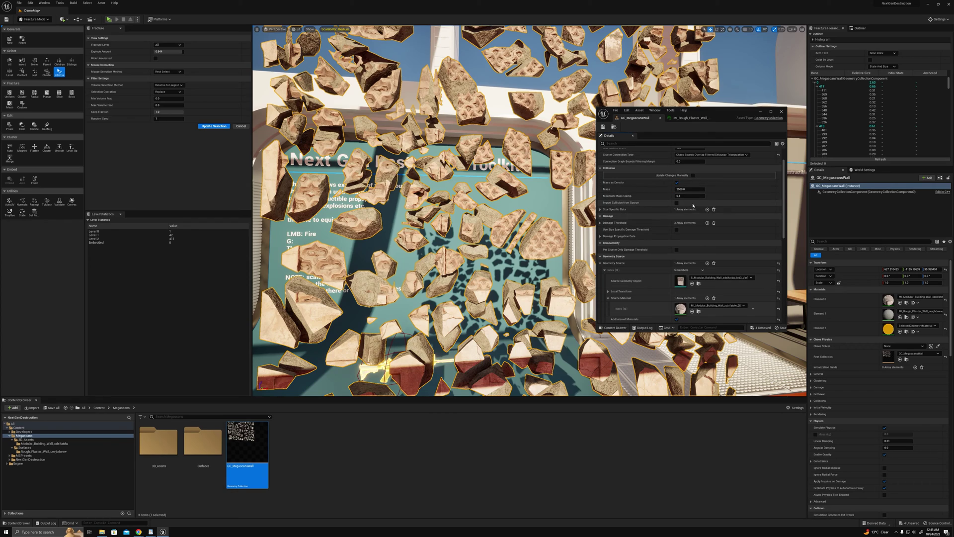
left_click(684, 196)
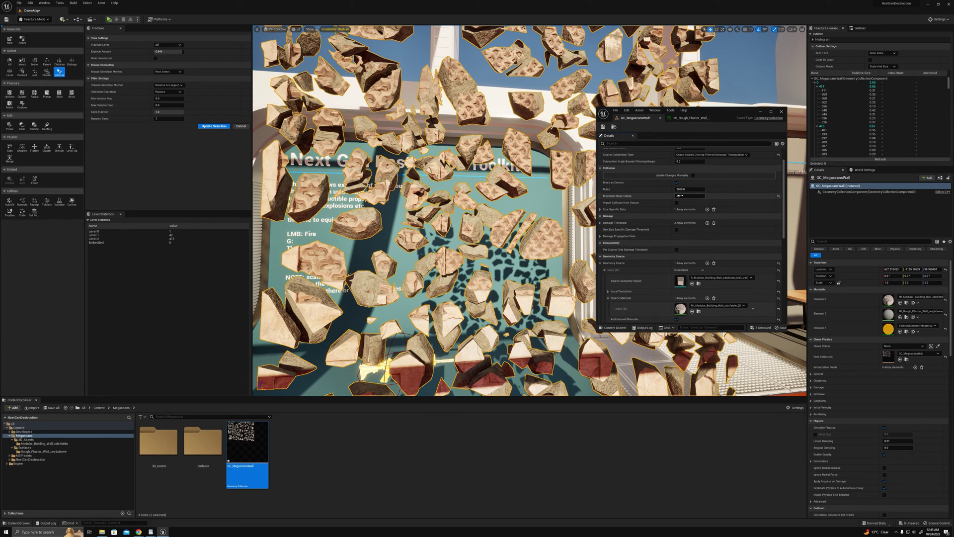
type("2")
key("Return")
left_click(782, 113)
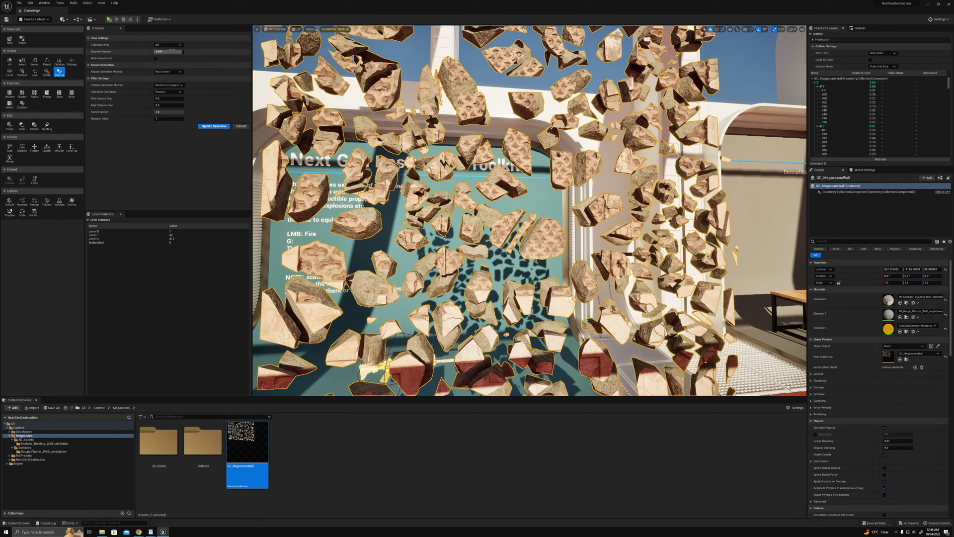
- Reduce the fractured wall's explode amount to 0 and switch back to Selection mode
left_click_drag(178, 51, 153, 51)
scroll(471, 137, "down", 4)
left_click(35, 19)
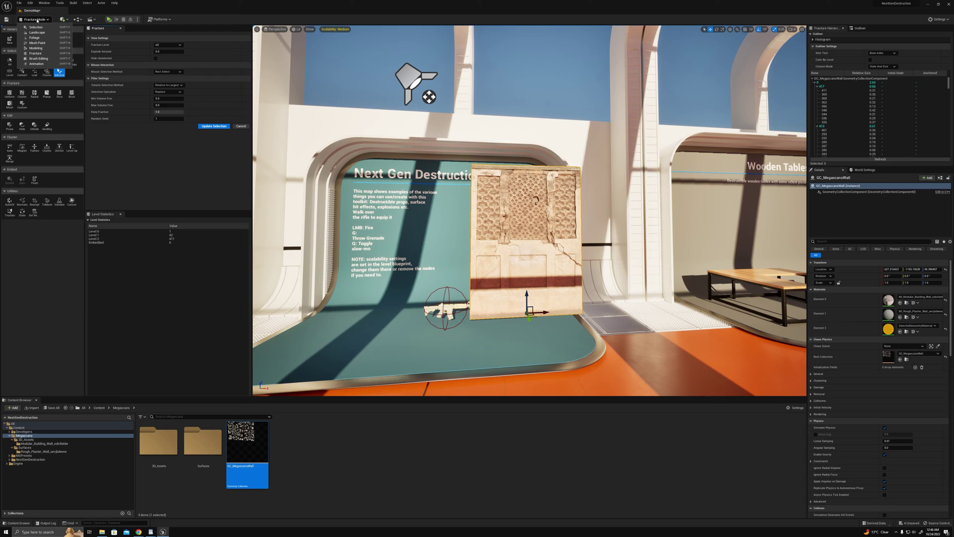
left_click(33, 28)
- Delete the placed GC_MegascansWall actor from the level
mouse_move(404, 211)
right_mouse_down()
mouse_move(404, 219)
mouse_move(358, 211)
mouse_move(387, 219)
right_mouse_up()
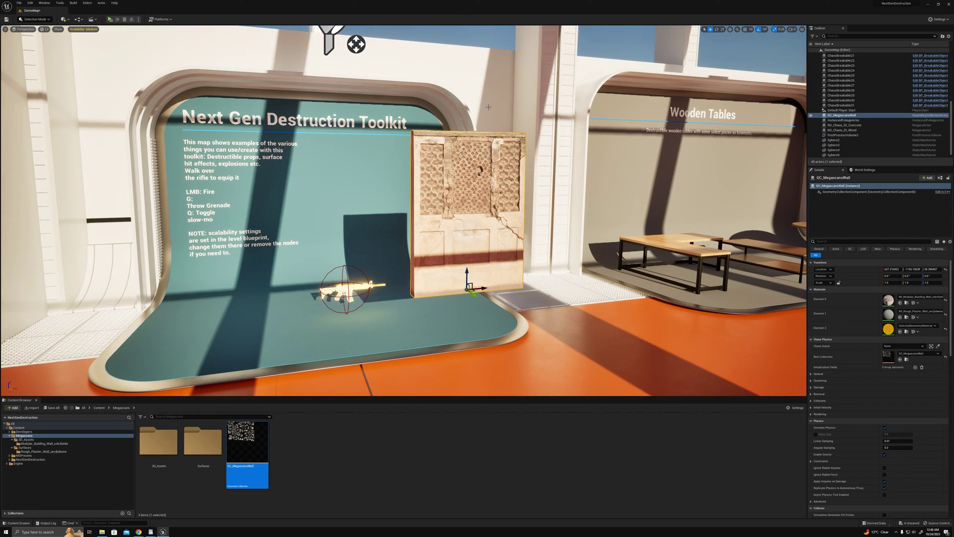
right_click_drag(427, 125, 504, 181)
key("Delete")
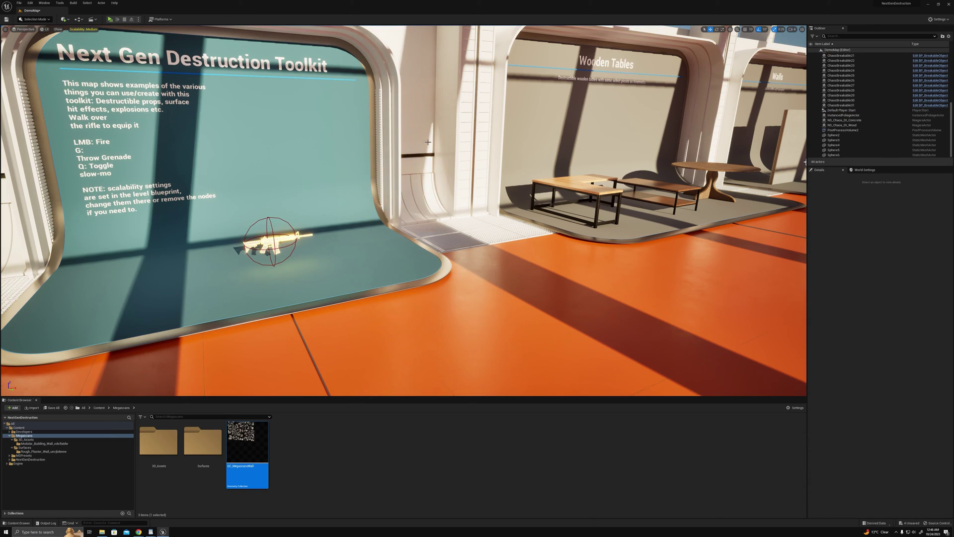
- Place a BP_BreakableObject from NextGenDestruction/Blueprints/Actors on the orange floor in front of the toolkit display
left_click(99, 408)
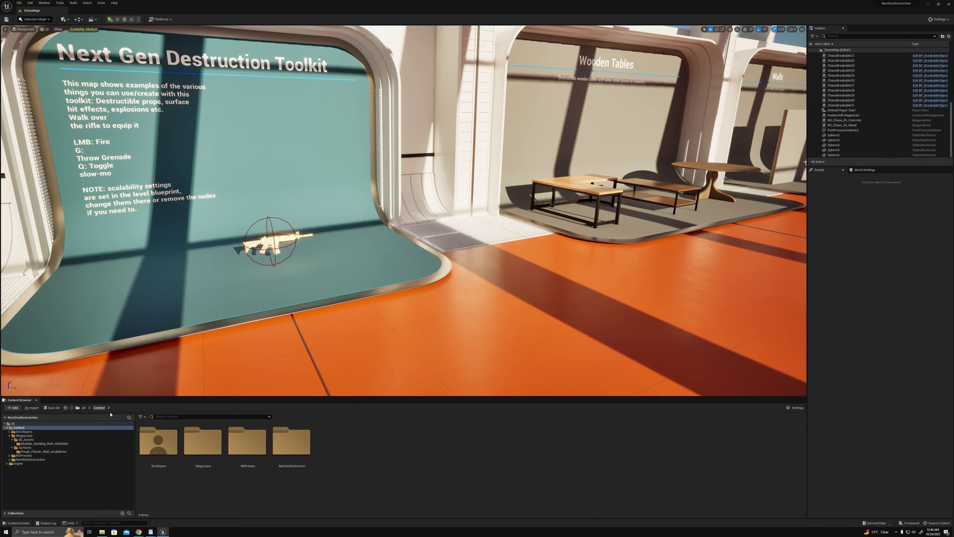
double_click(299, 454)
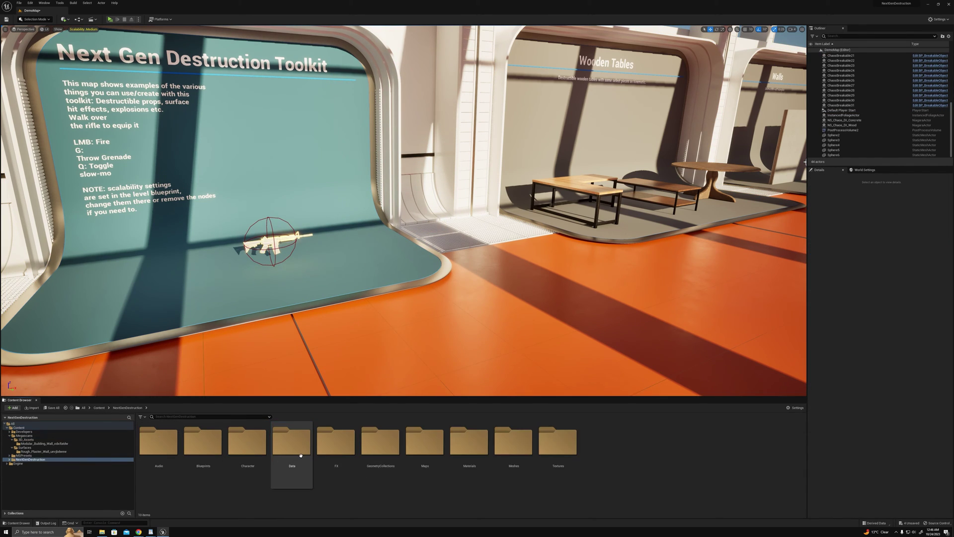
left_click(205, 465)
double_click(205, 464)
double_click(158, 462)
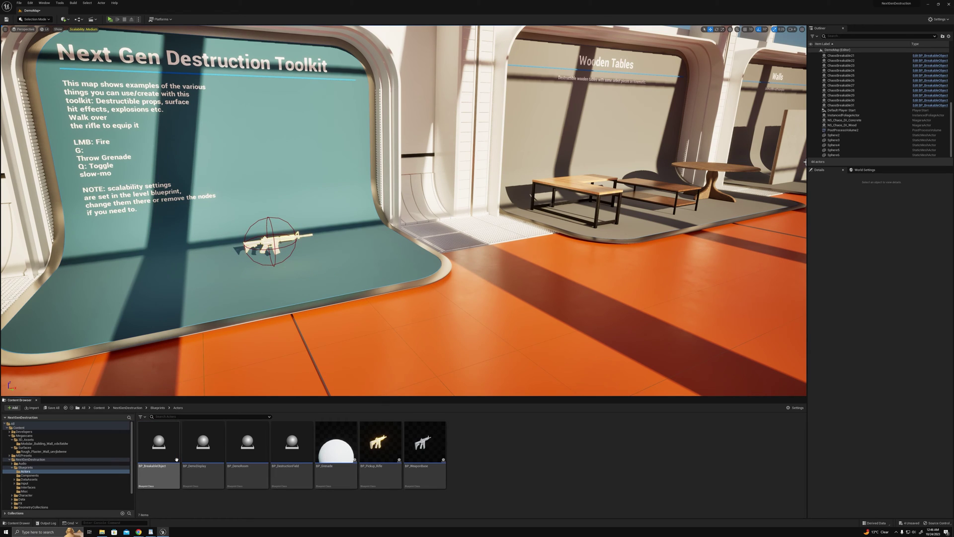
left_click_drag(157, 466, 420, 336)
right_click_drag(420, 298, 422, 278)
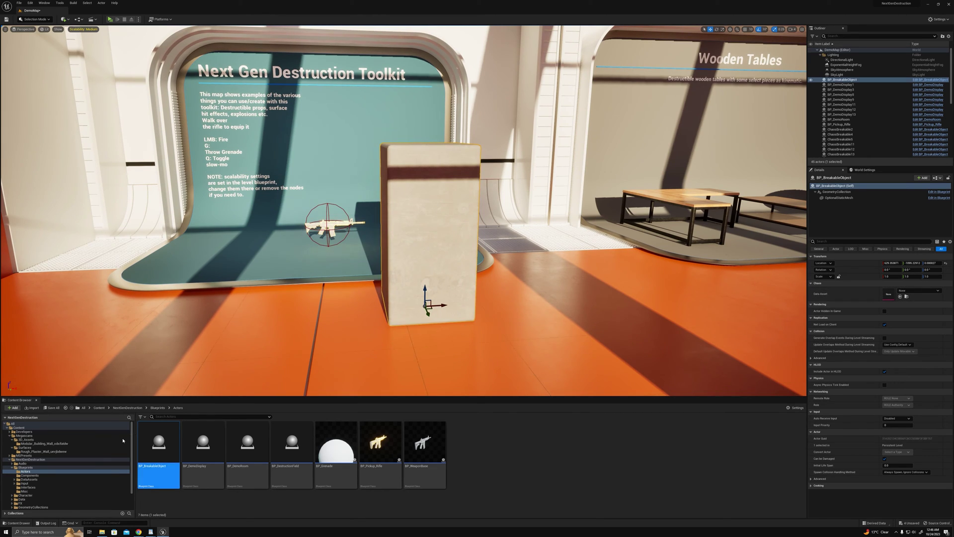
- Open the NextGenDestruction/Blueprints/DataAssets/Destructible folder to reach the existing destructible data assets
left_click(127, 408)
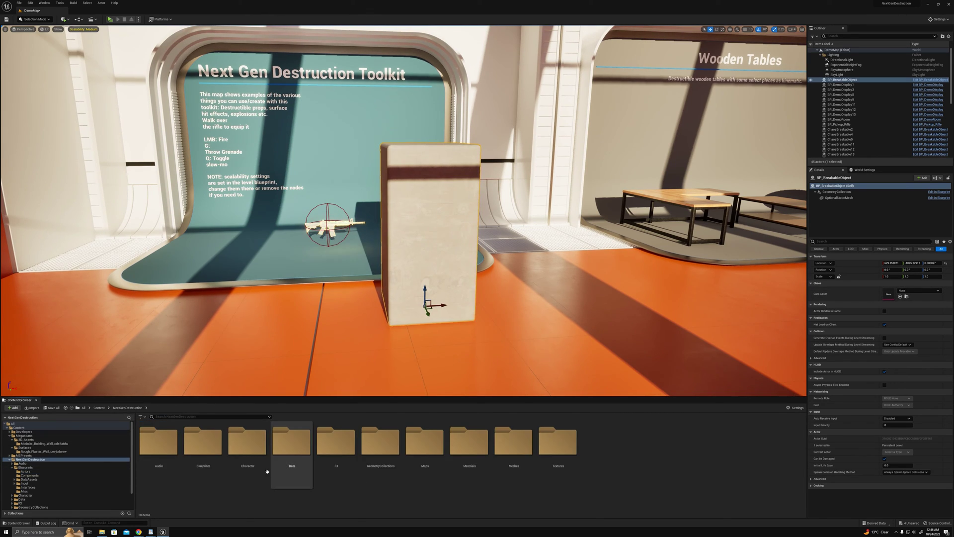
double_click(204, 443)
double_click(248, 442)
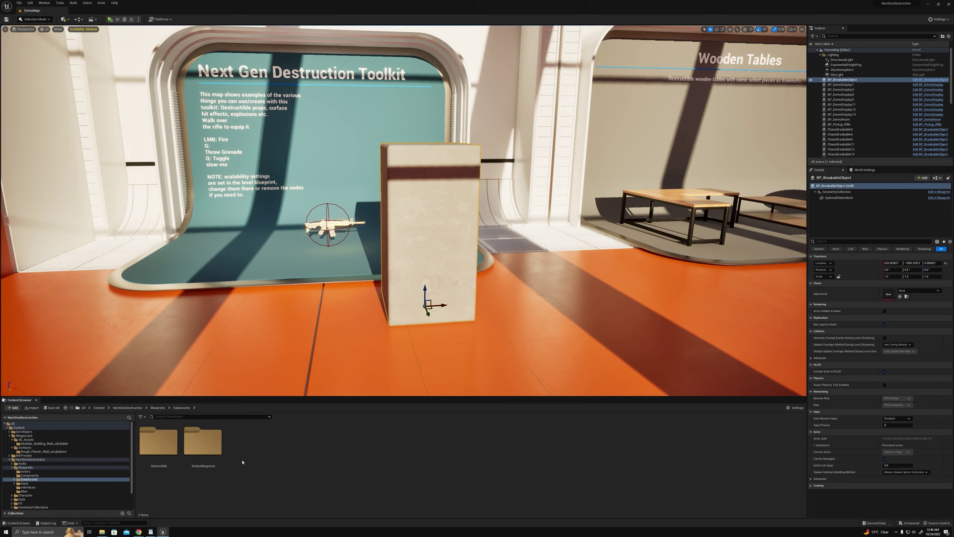
double_click(159, 443)
scroll(425, 475, "down", 1)
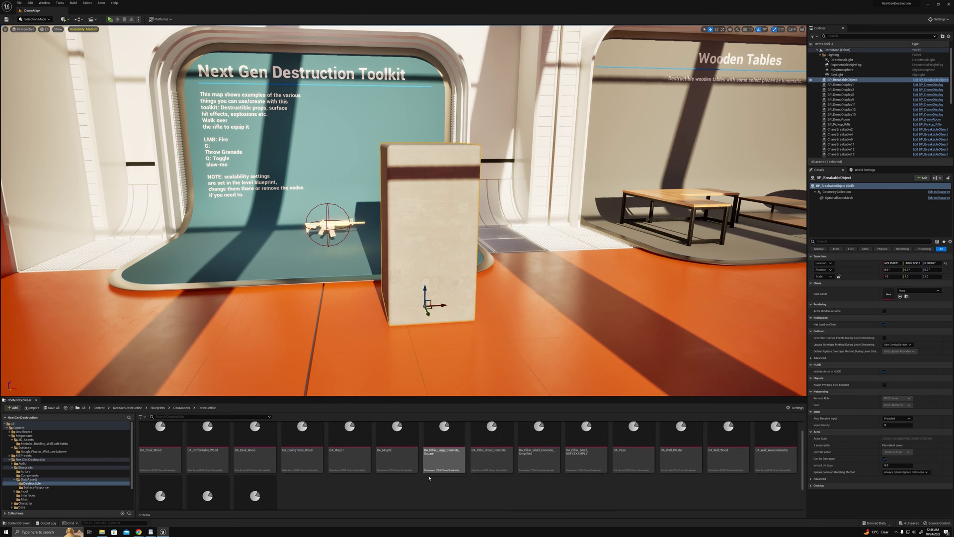
- Duplicate the DA_Pillar_Small_Concrete data asset and name the copy DA_MegascansWall
left_click(490, 450)
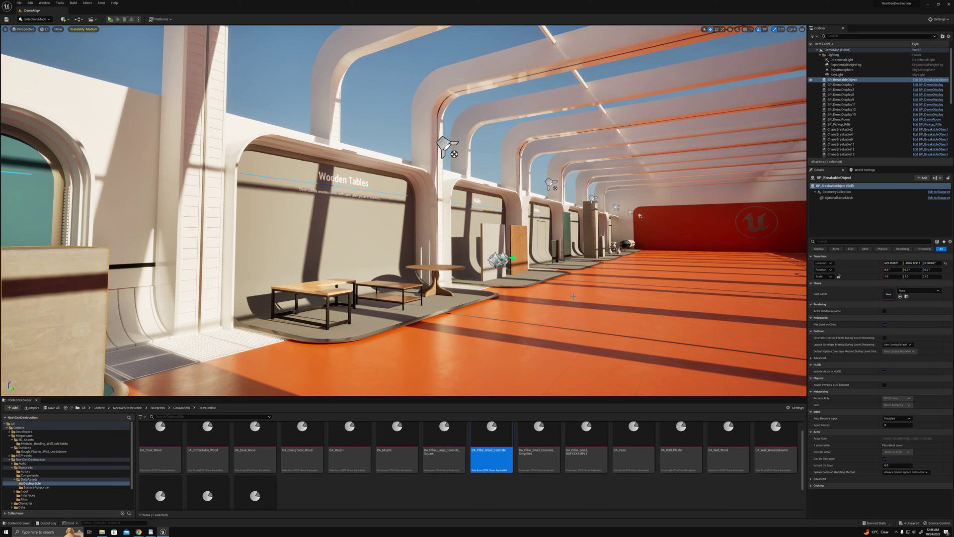
scroll(487, 438, "up", 1)
key("f")
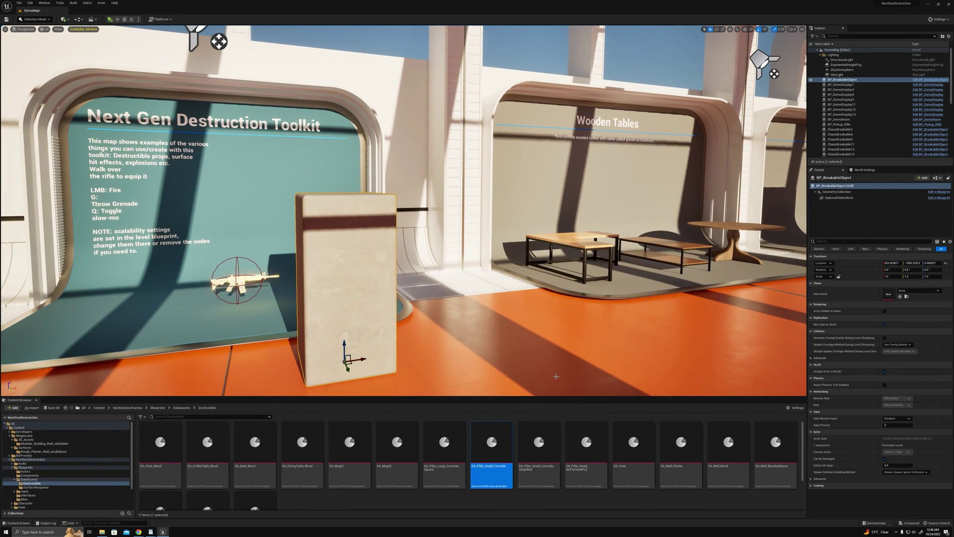
right_click(500, 460)
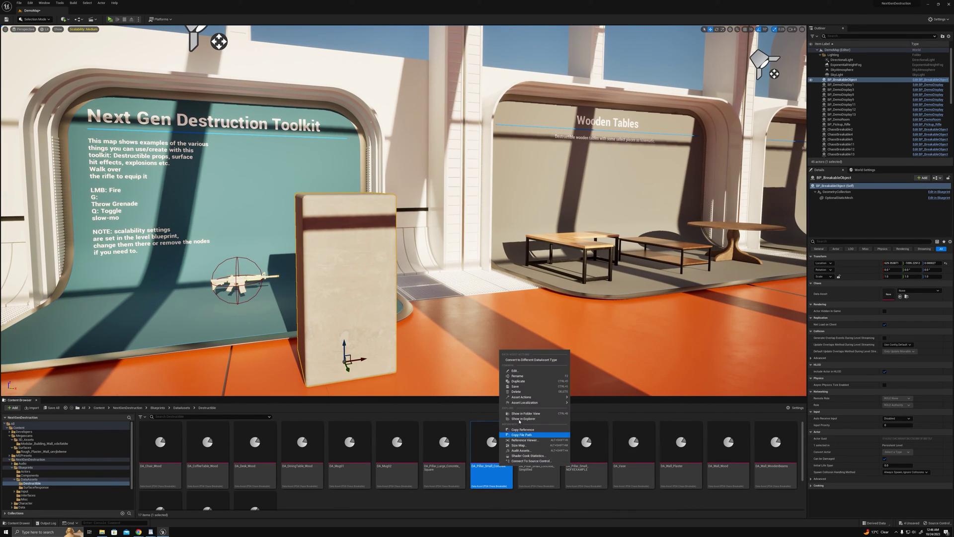
mouse_move(535, 405)
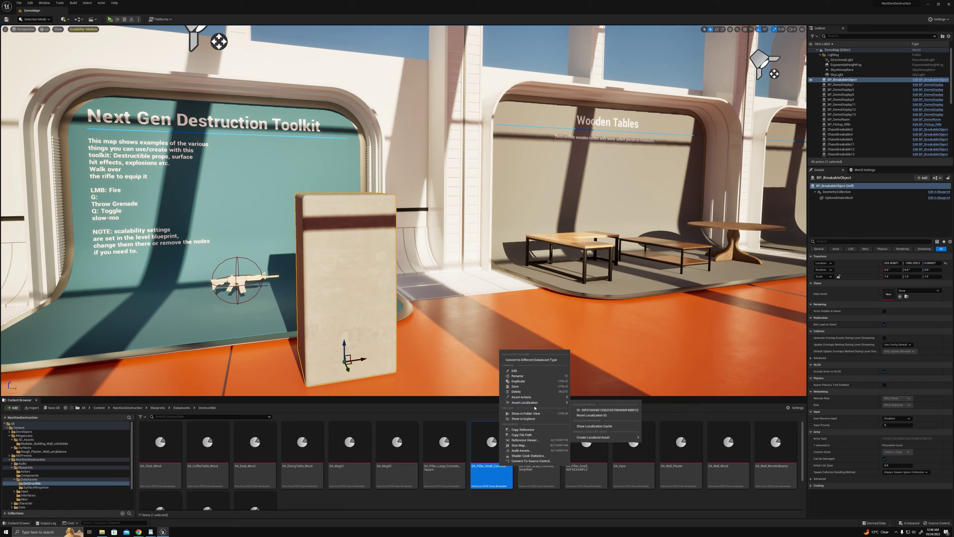
left_click(519, 381)
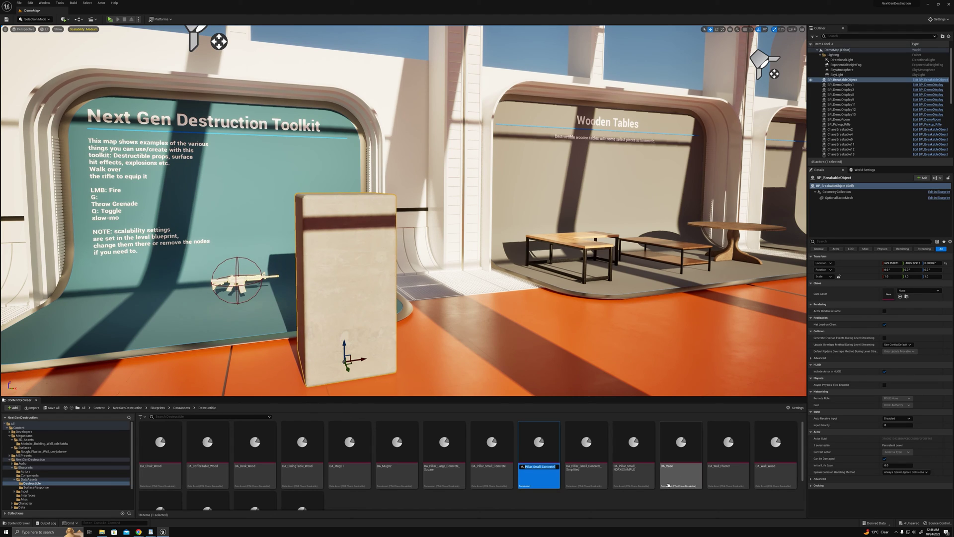
type("DA_MegascansWall")
key("Return")
- Open DA_MegascansWall, set its Geometry Collection to GC_MegascansWall, save it and close the editor
key("Return")
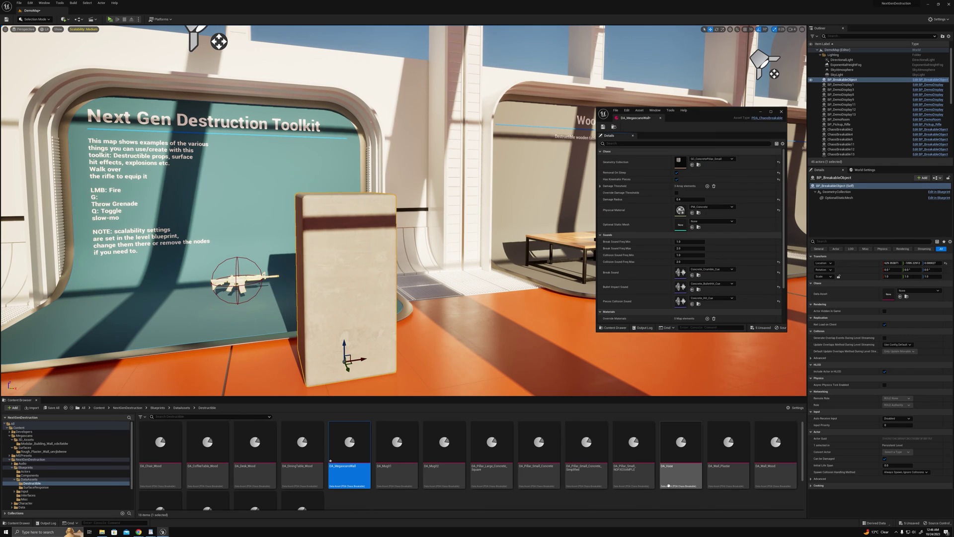
left_click(715, 160)
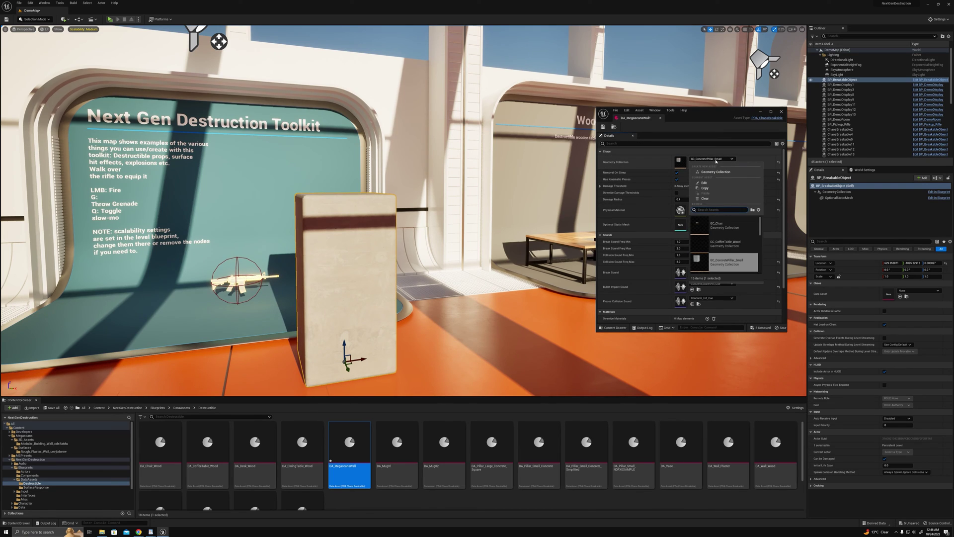
type("wall")
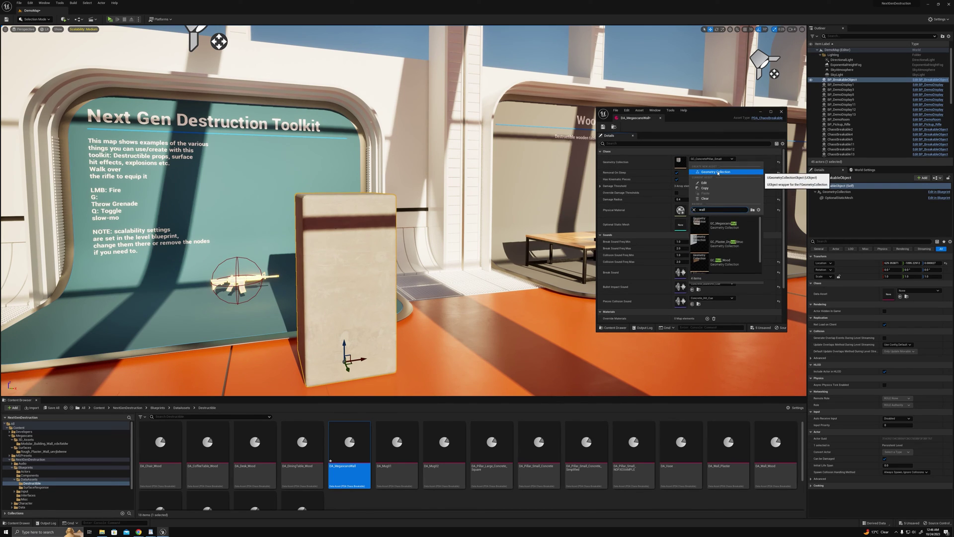
left_click(724, 225)
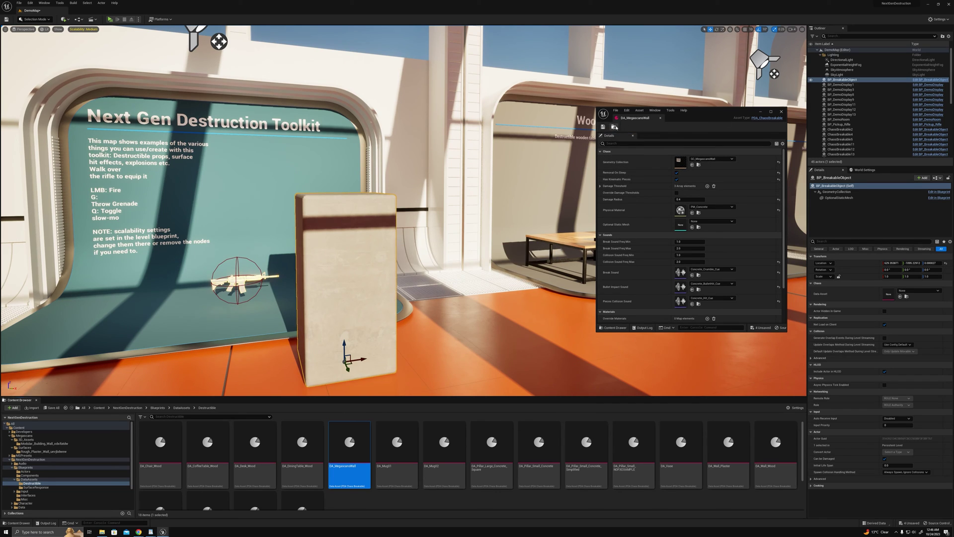
left_click(780, 111)
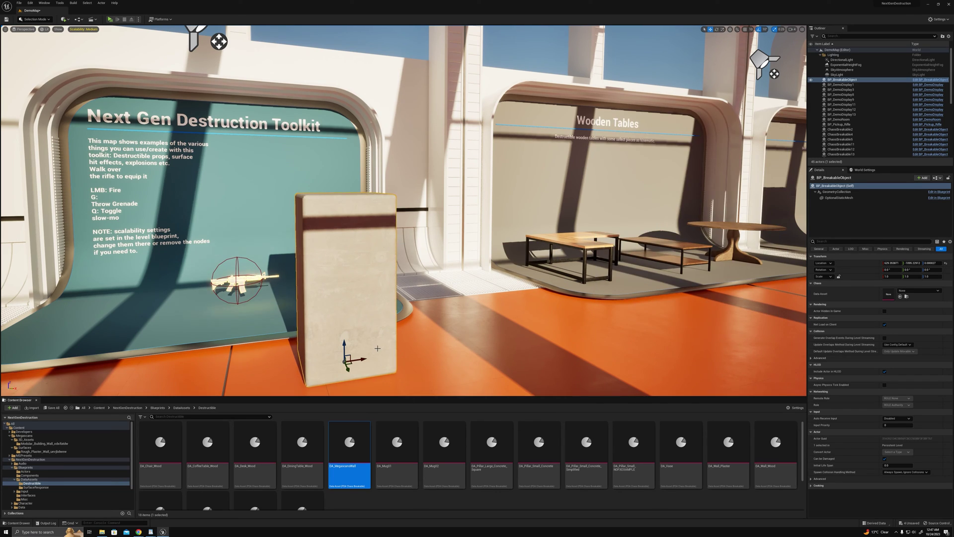
- Assign DA_MegascansWall as the placed BP_BreakableObject's data asset and snap the wall down to the floor
left_click_drag(349, 442, 883, 293)
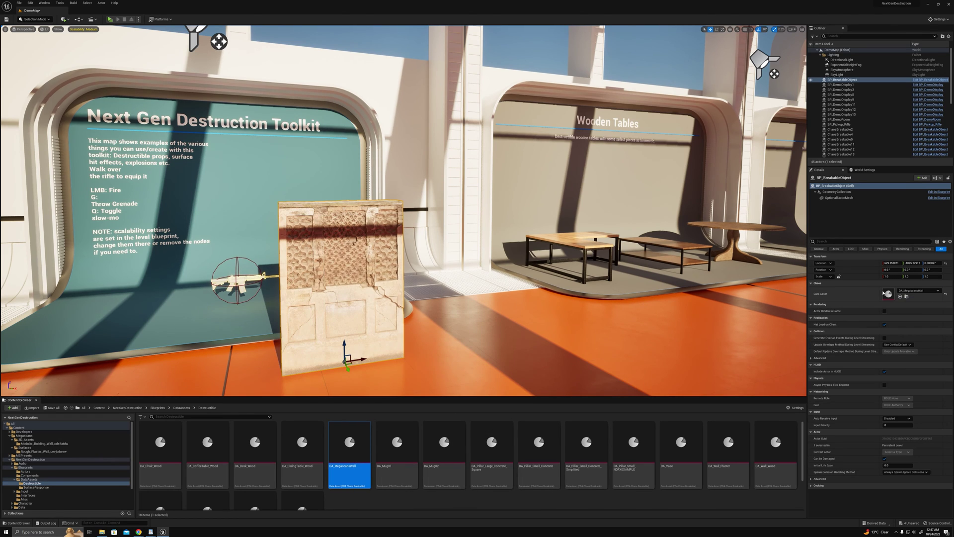
mouse_move(345, 344)
right_mouse_down()
mouse_move(318, 345)
mouse_move(332, 345)
right_mouse_up()
left_click_drag(356, 357, 355, 339)
key("End")
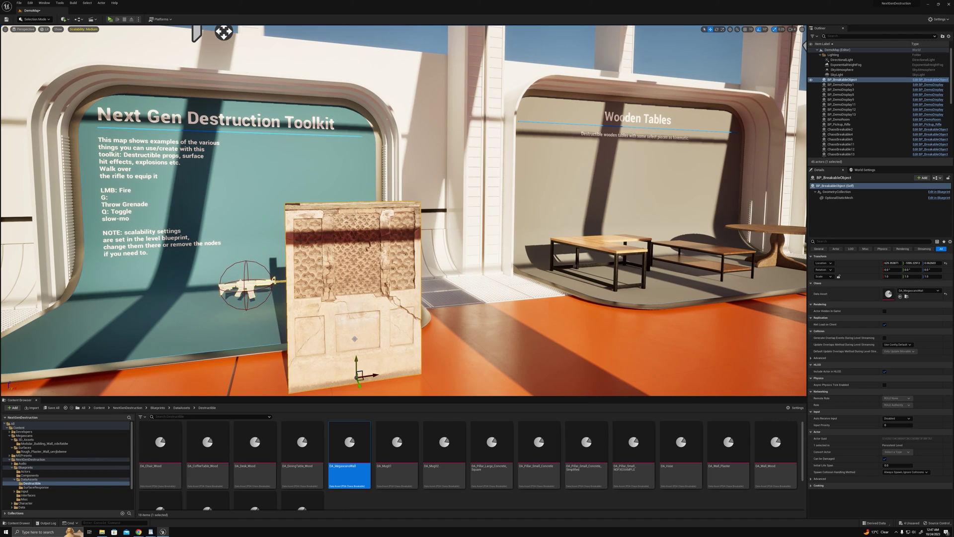
right_click_drag(355, 336, 358, 333)
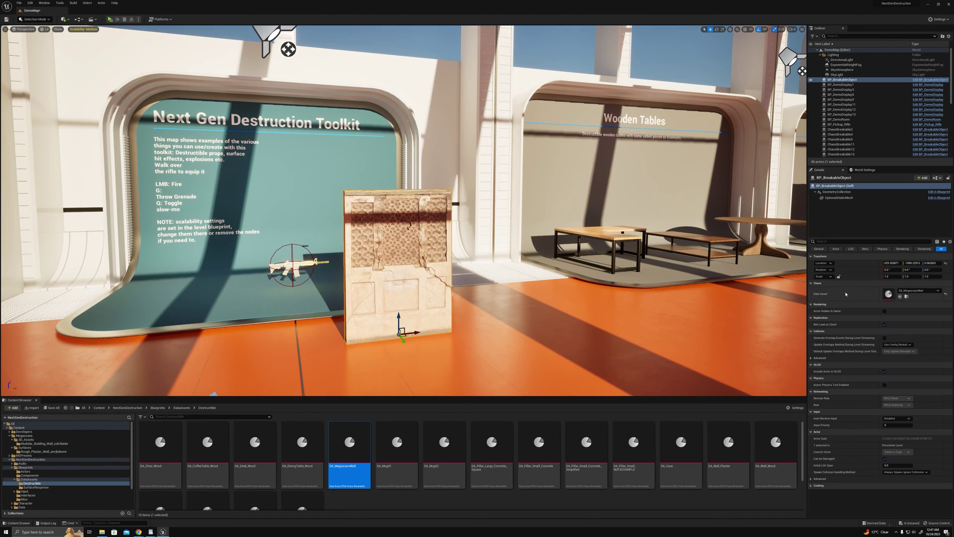
- Adjust the Damage Radius in the DA_MegascansWall data asset, save it and close its editor
double_click(889, 295)
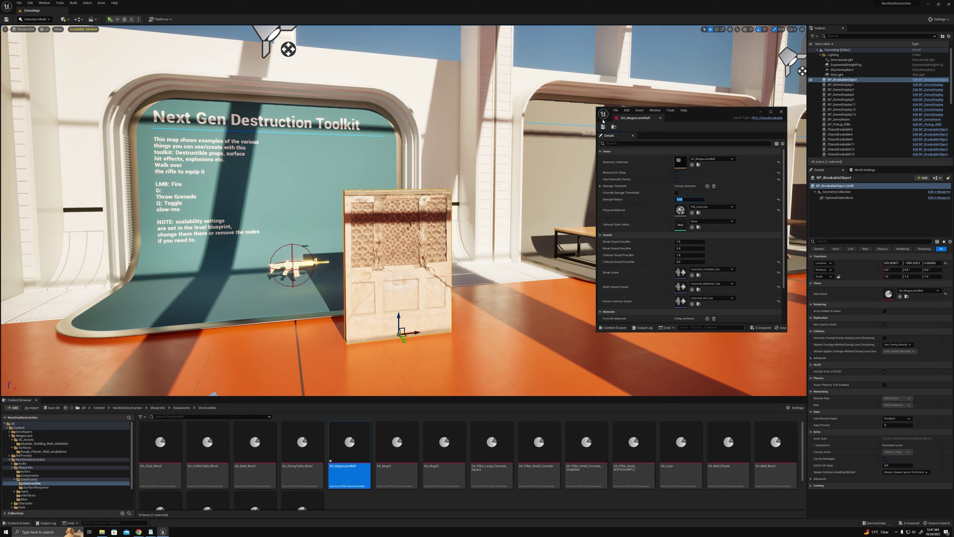
left_click(782, 113)
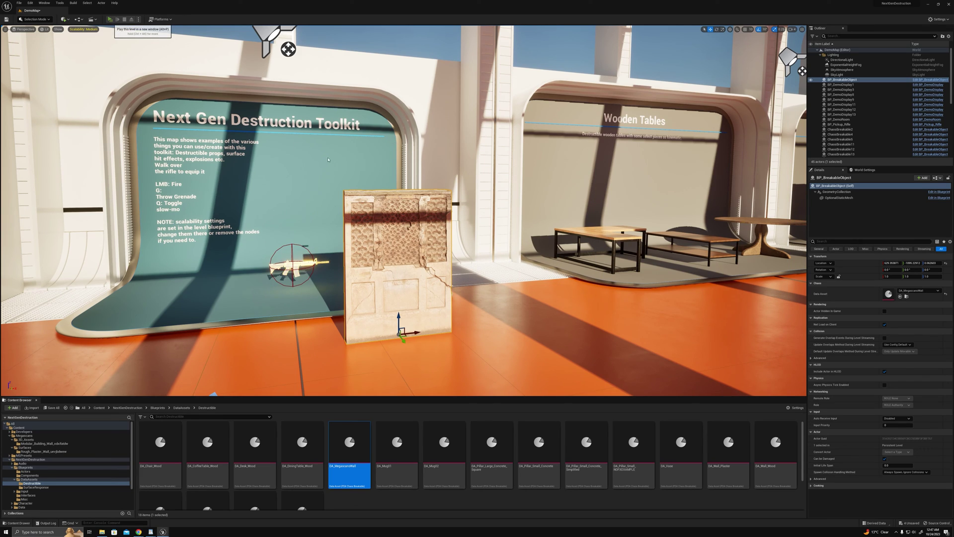
- Play the level in a new window, pick up the rifle, test the Megascans wall's destruction by shooting it, and end the session
key("alt+p")
key("w")
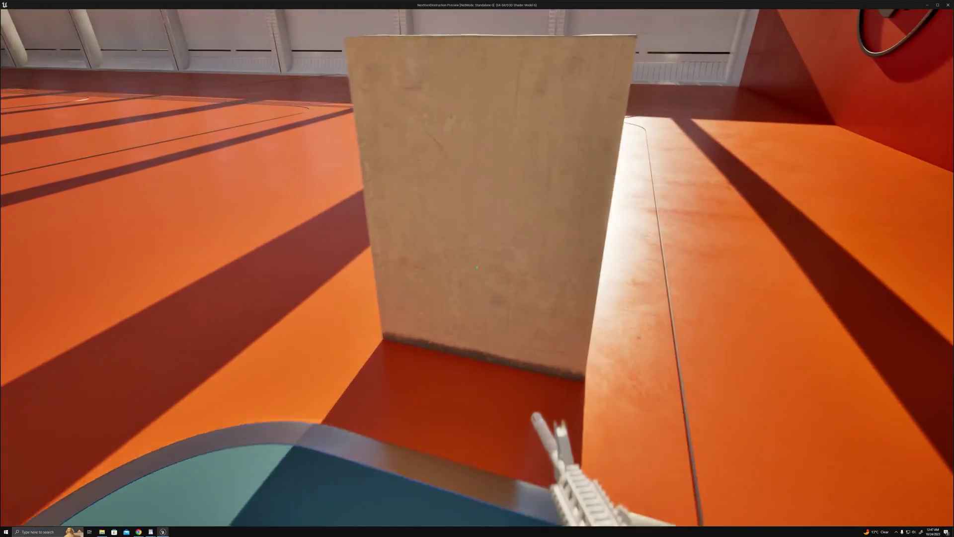
key("w")
left_click(478, 267)
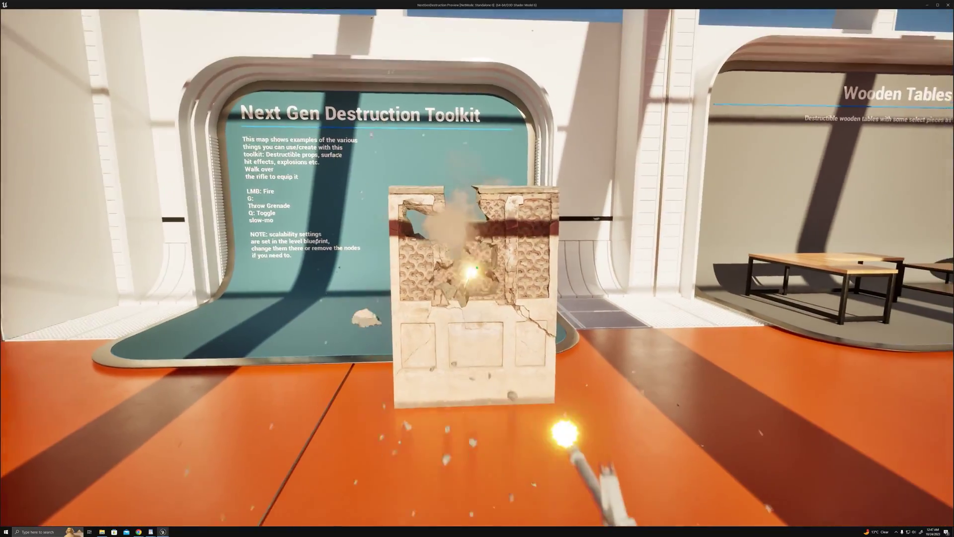
key("s")
left_click(477, 268)
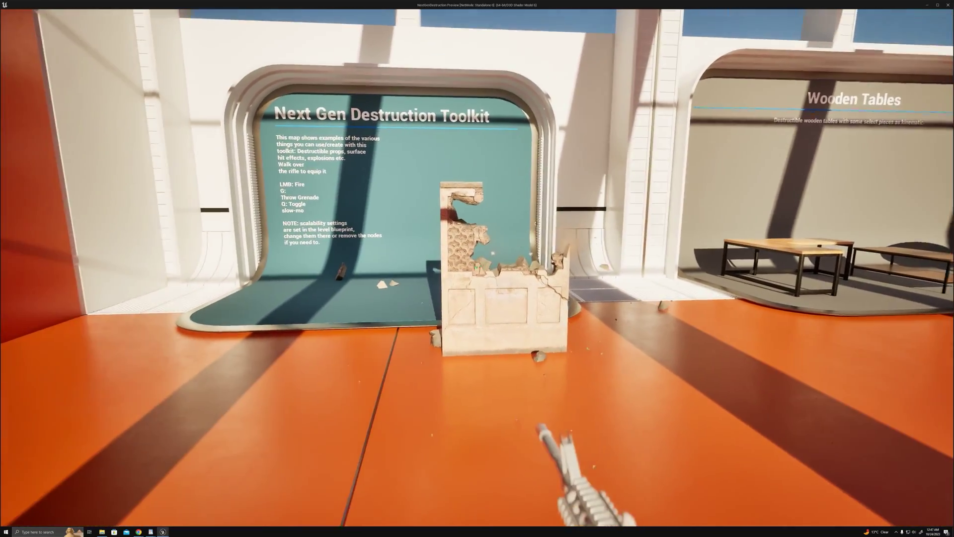
left_click(477, 268)
left_click(477, 267)
key("Escape")
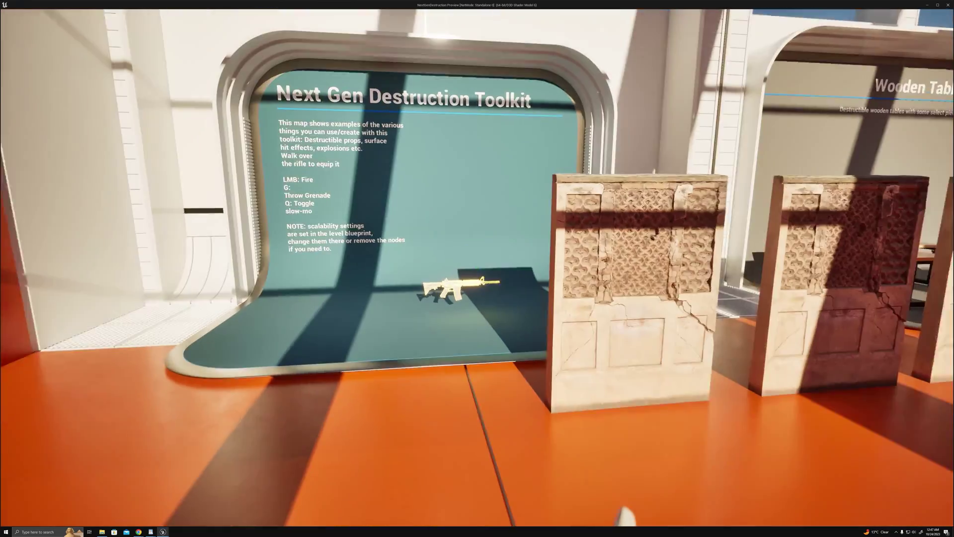
- Pick up the rifle in the new play session and shoot apart the first two of the four Megascans walls
key("w")
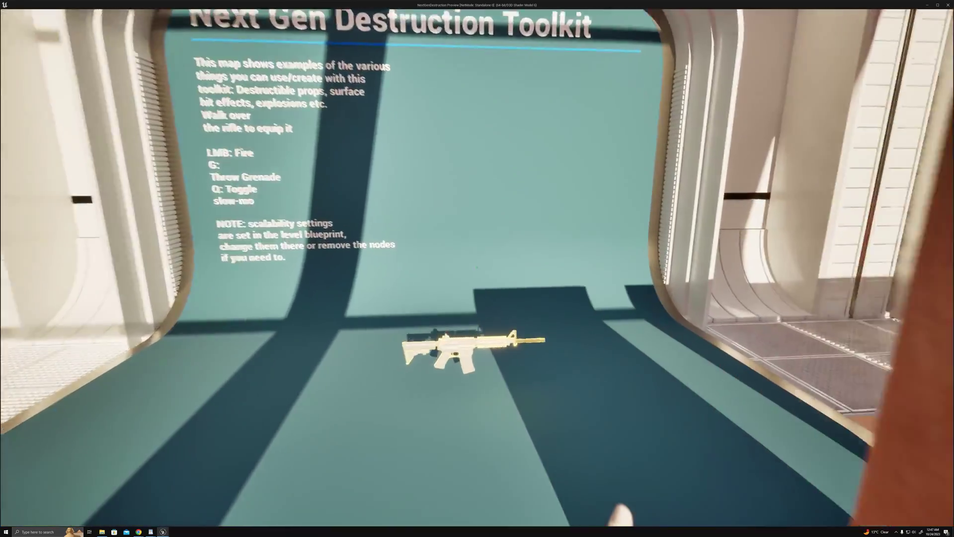
key("s")
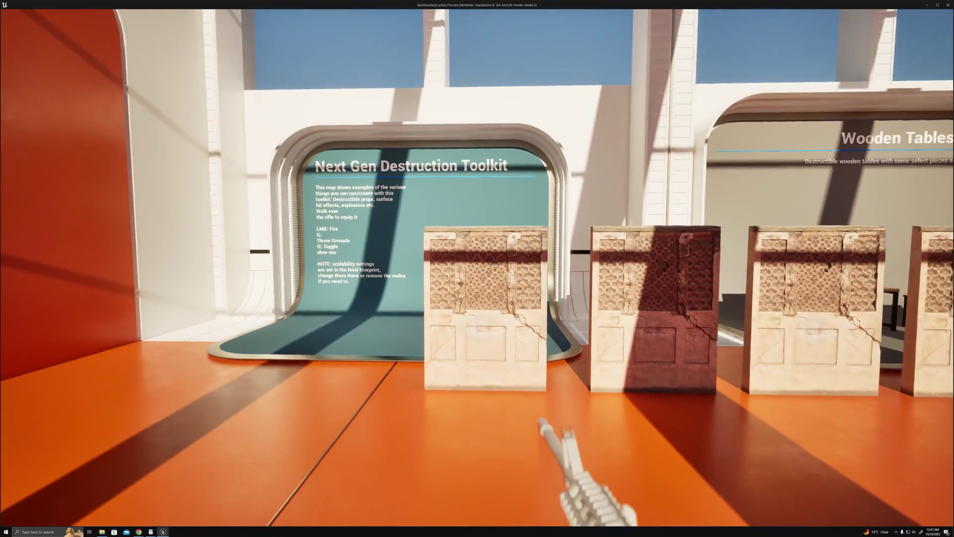
left_click(477, 268)
left_click(477, 268)
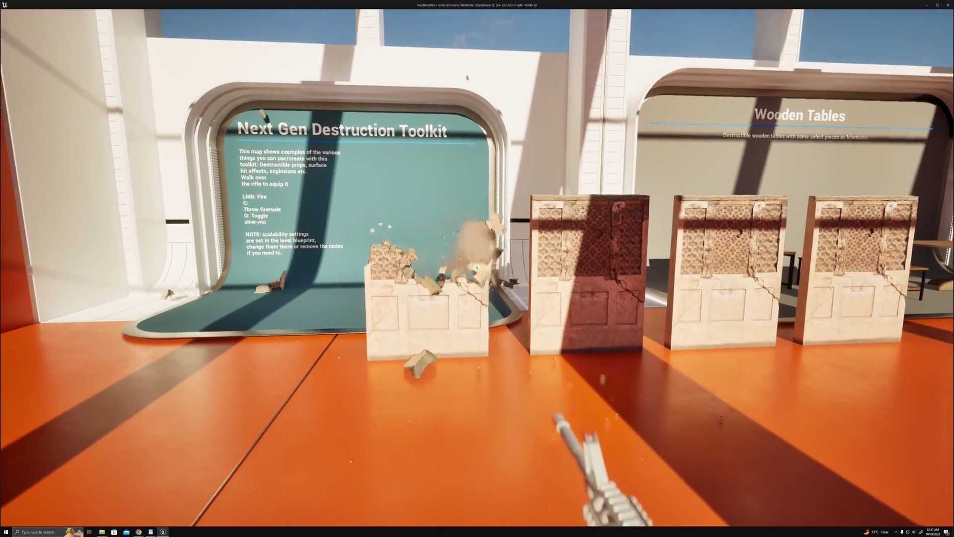
key("w")
key("w")
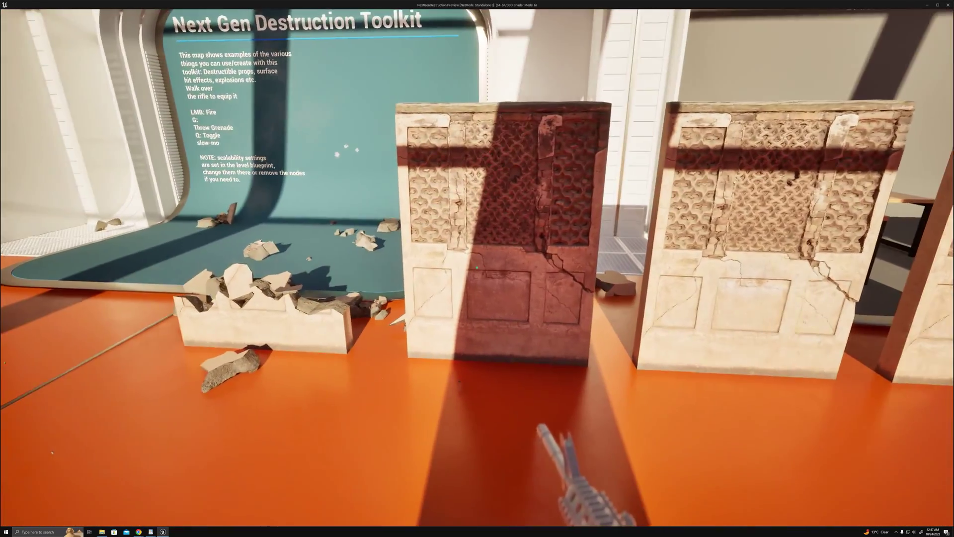
key("w")
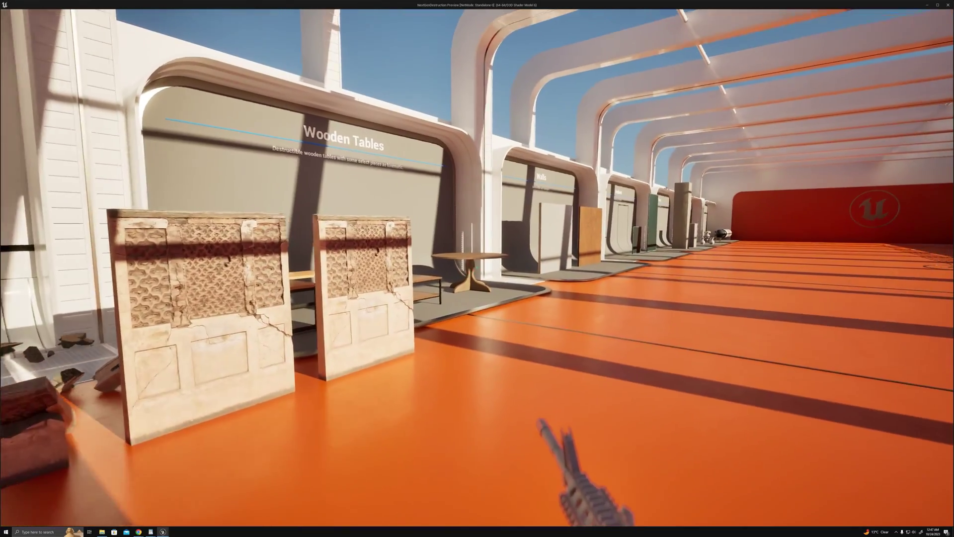
- Look down the demo hall and shoot apart the two remaining Megascans walls near the Wooden Tables display
key("w")
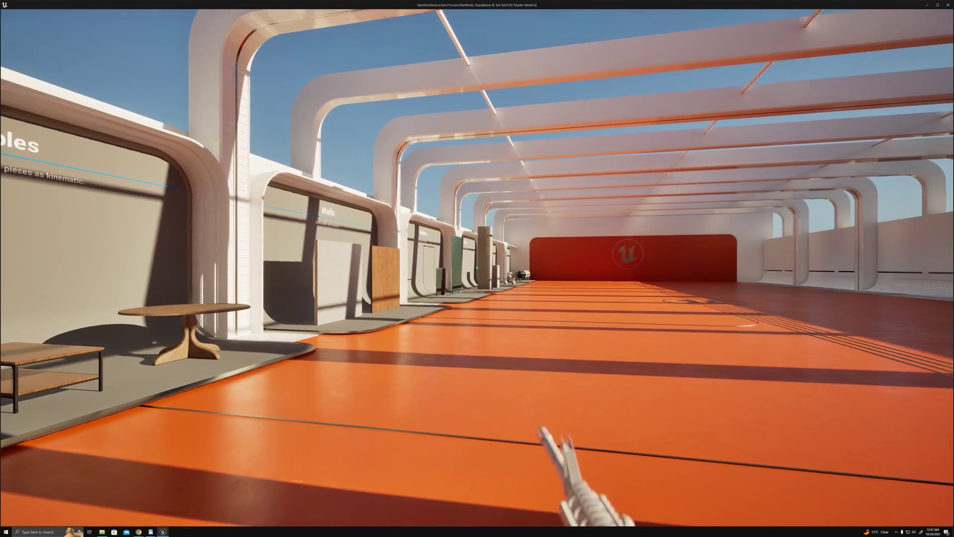
key("s")
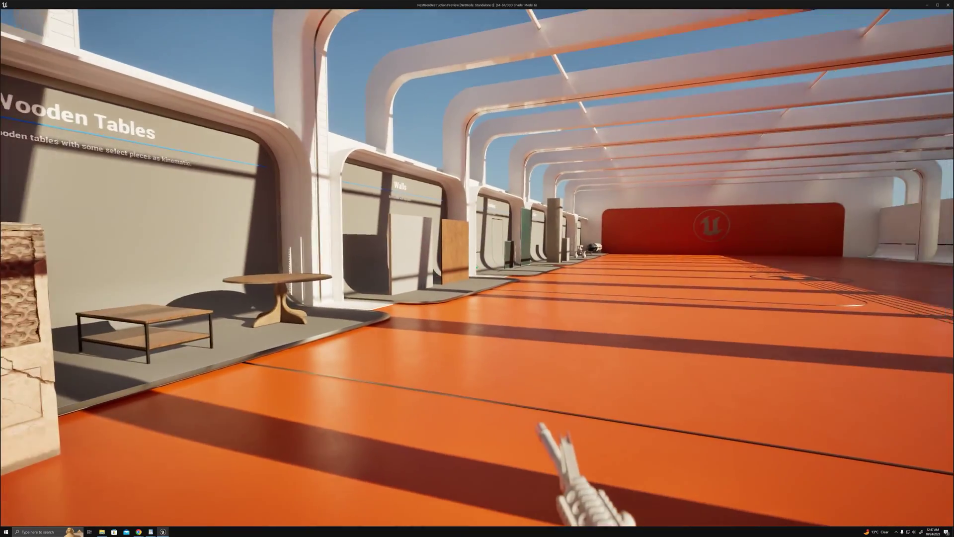
key("a")
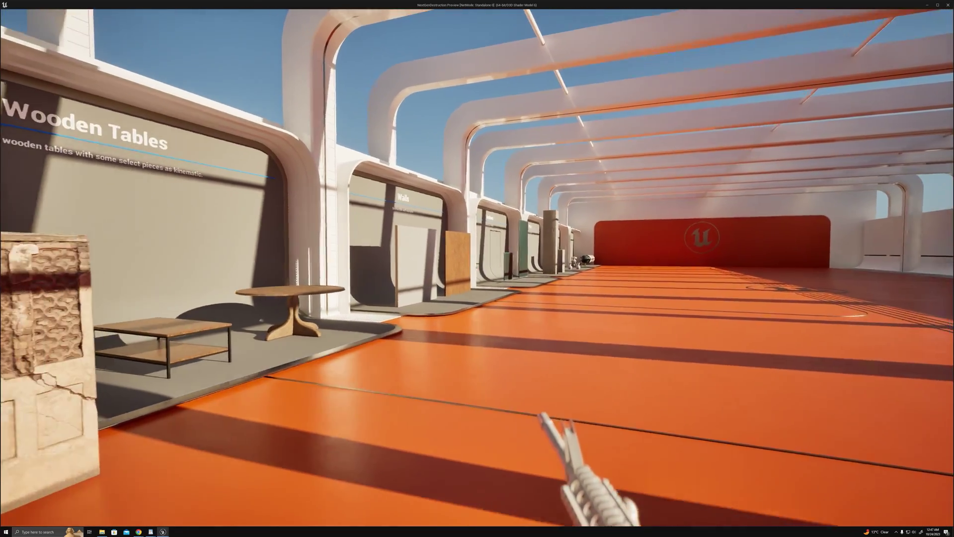
key("s")
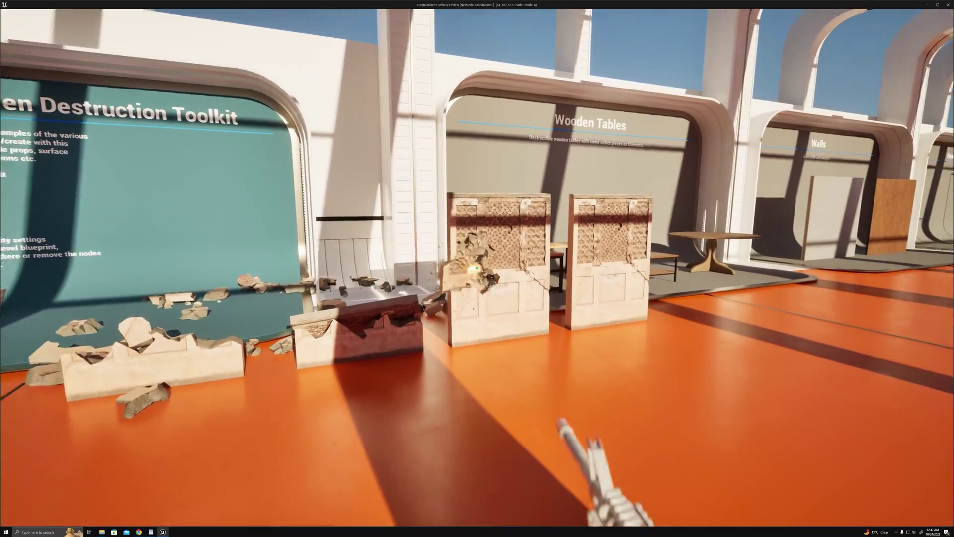
key("w")
key("d")
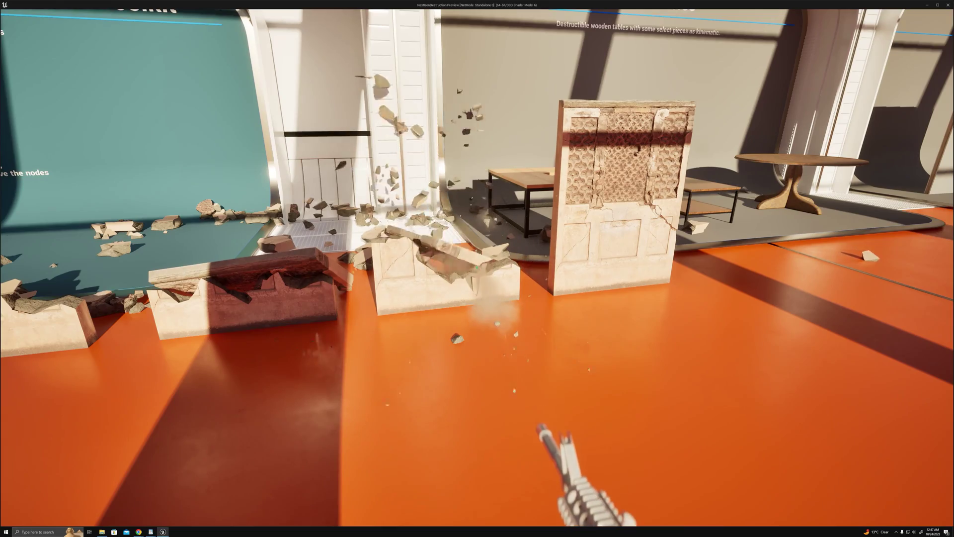
key("s")
key("w")
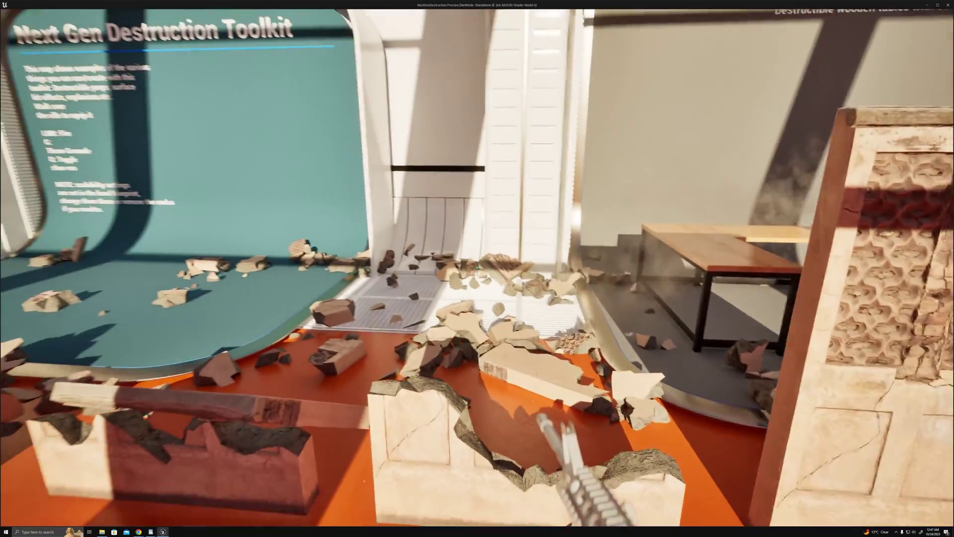
key("s")
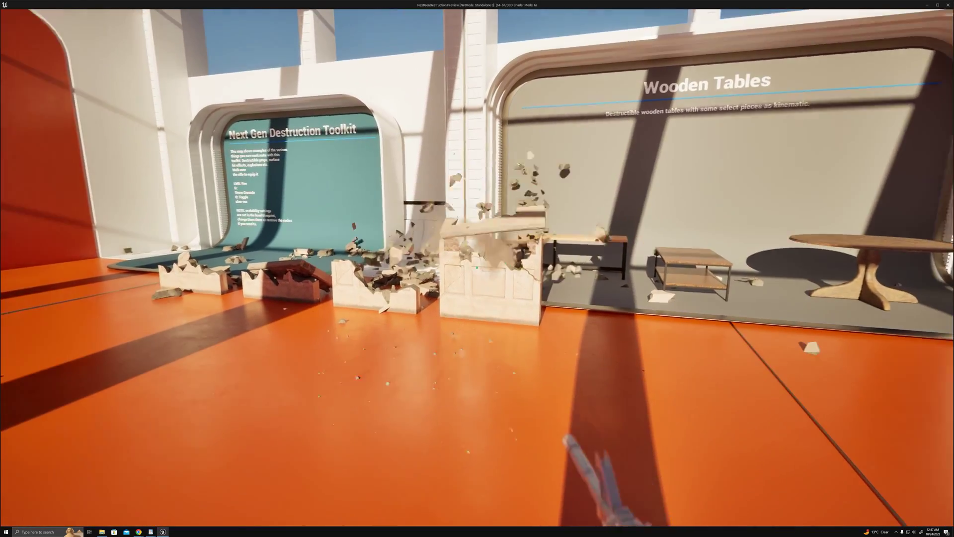
left_click(477, 268)
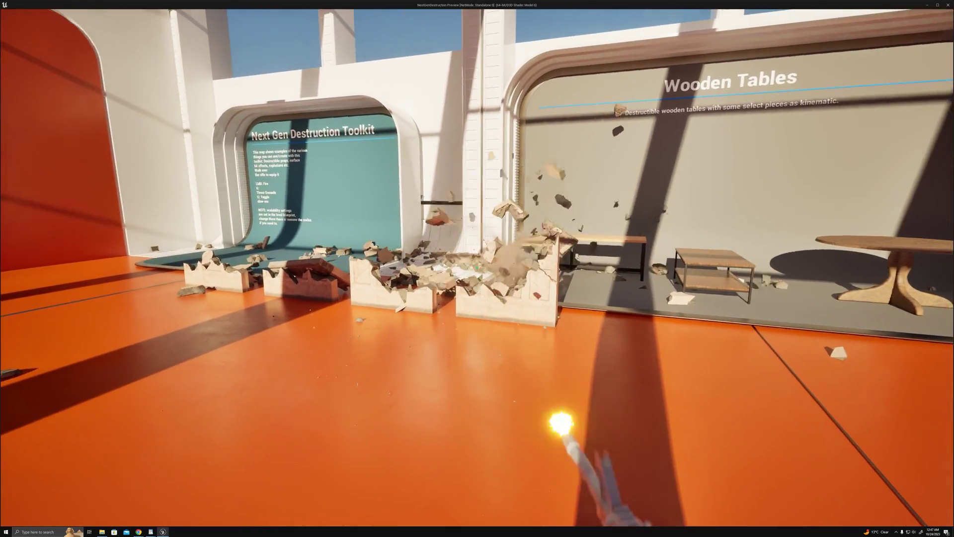
- Walk up to the rubble, fire at the wooden table behind it and back away to examine the remains of all four walls
key("w")
key("a")
key("w")
key("d")
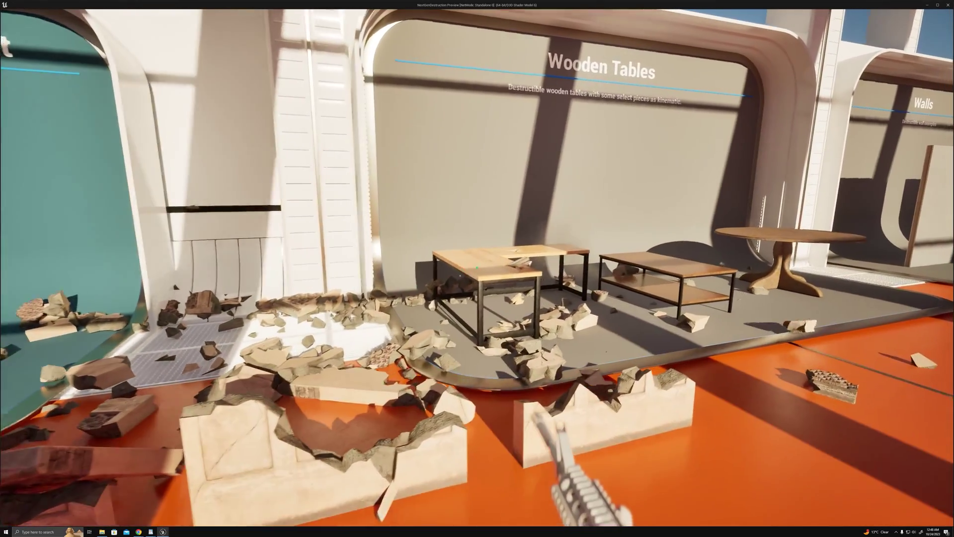
left_click(477, 268)
key("s")
key("a")
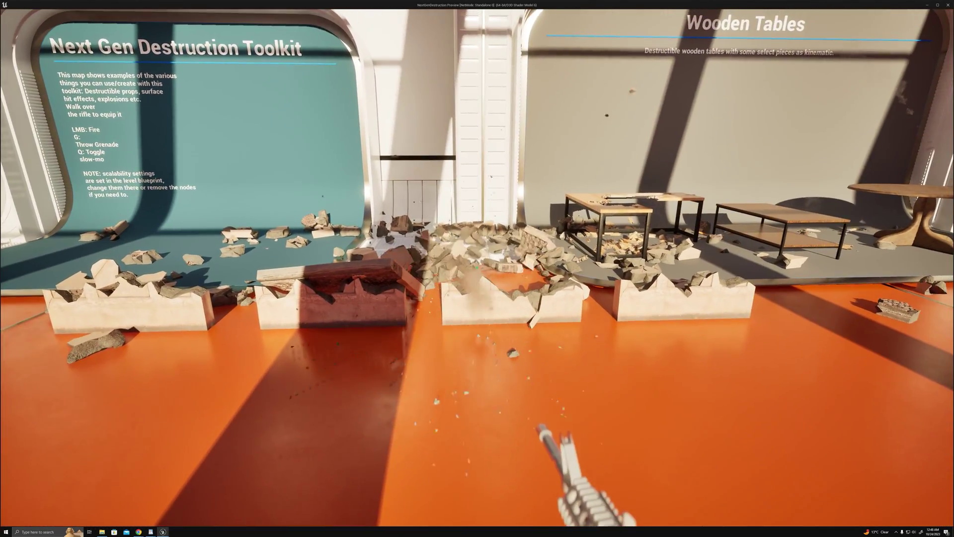
key("s")
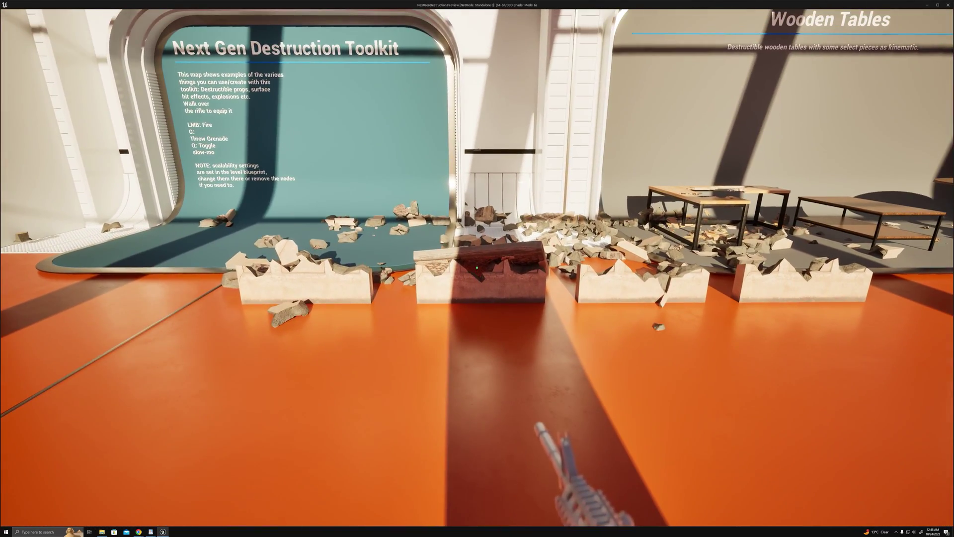